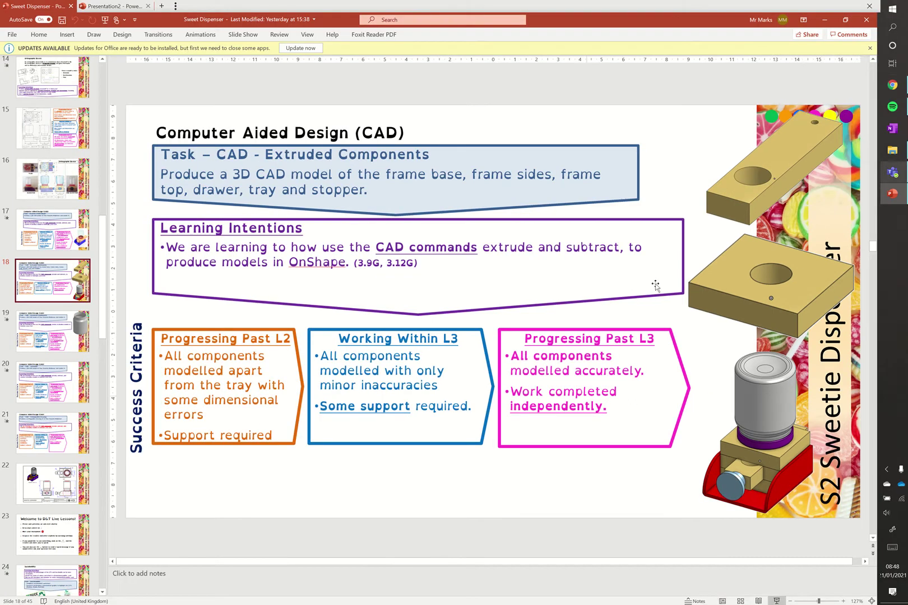
Switch to Onshape in the Chrome browser and open the Sweet Dispenser document
mouse_move(893, 85)
click(858, 90)
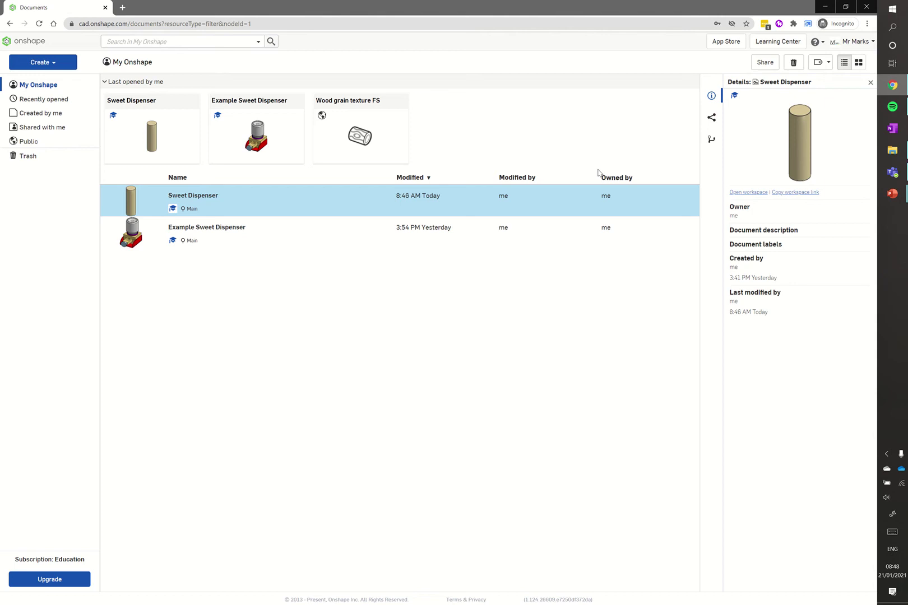
click(196, 196)
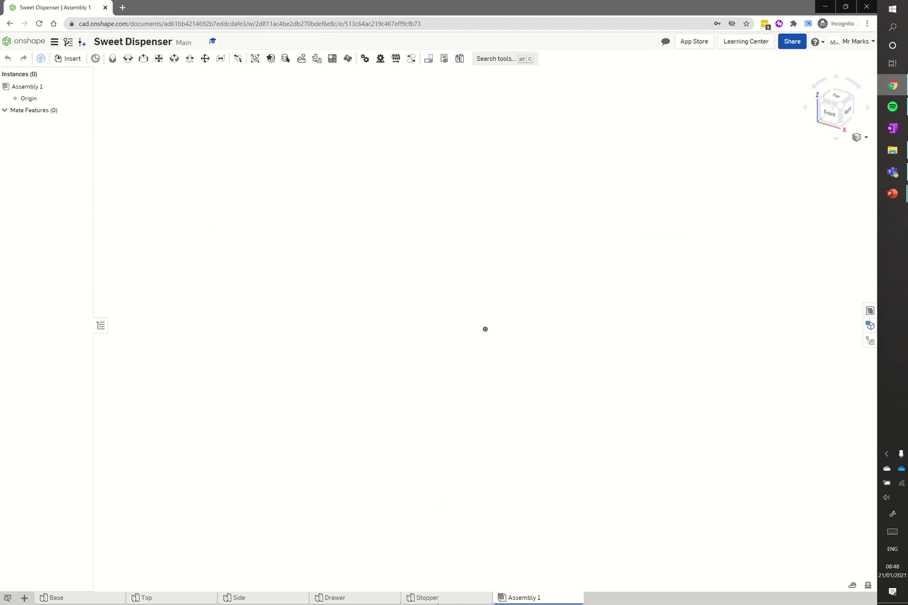
Create a new Part Studio in the Sweet Dispenser document, placed after the Stopper part studio
click(438, 600)
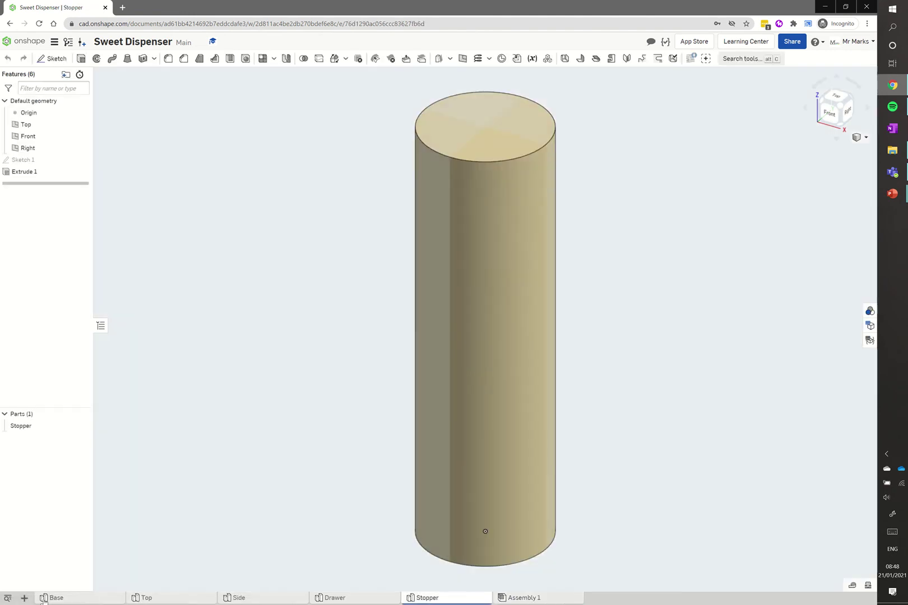
click(25, 598)
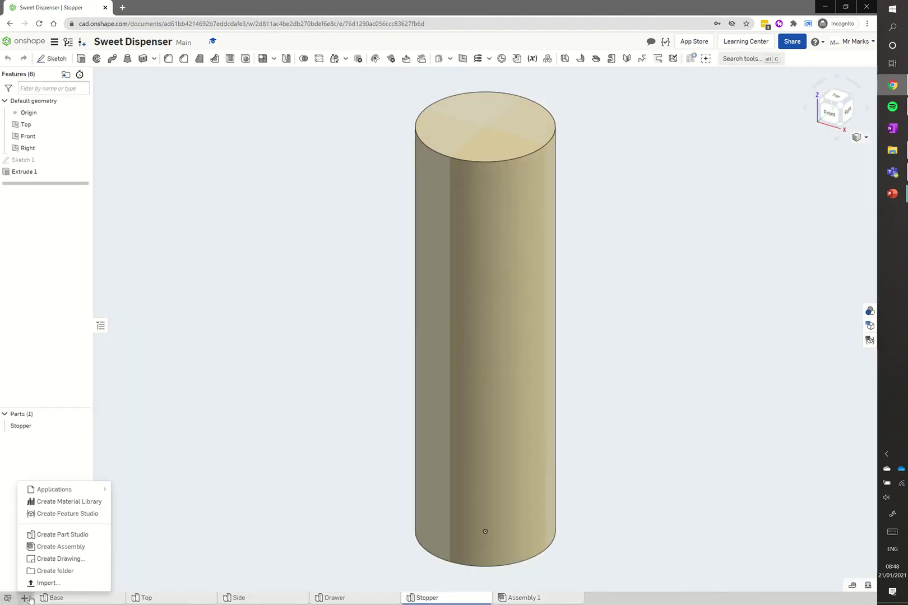
click(58, 536)
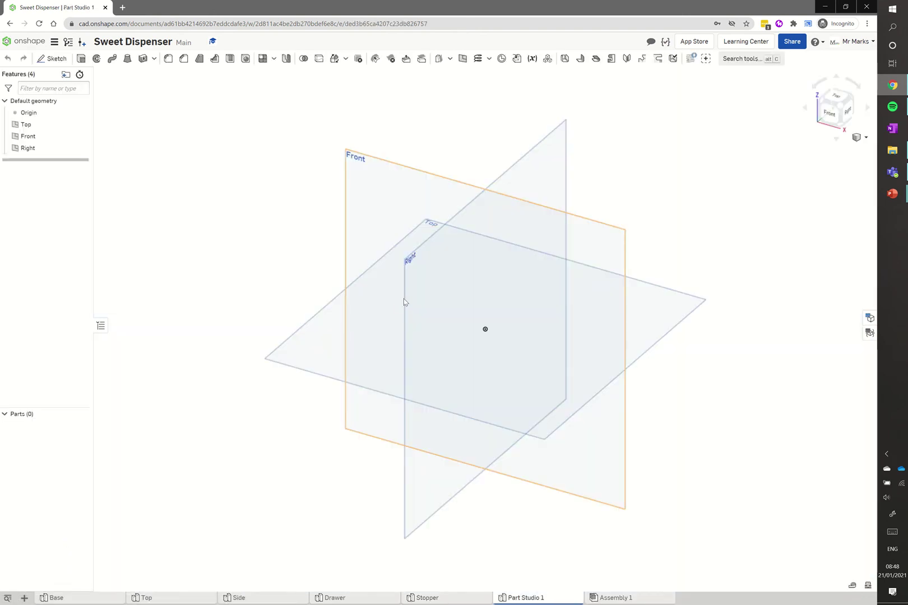
Start a new sketch on the Front plane of the new part studio
click(61, 59)
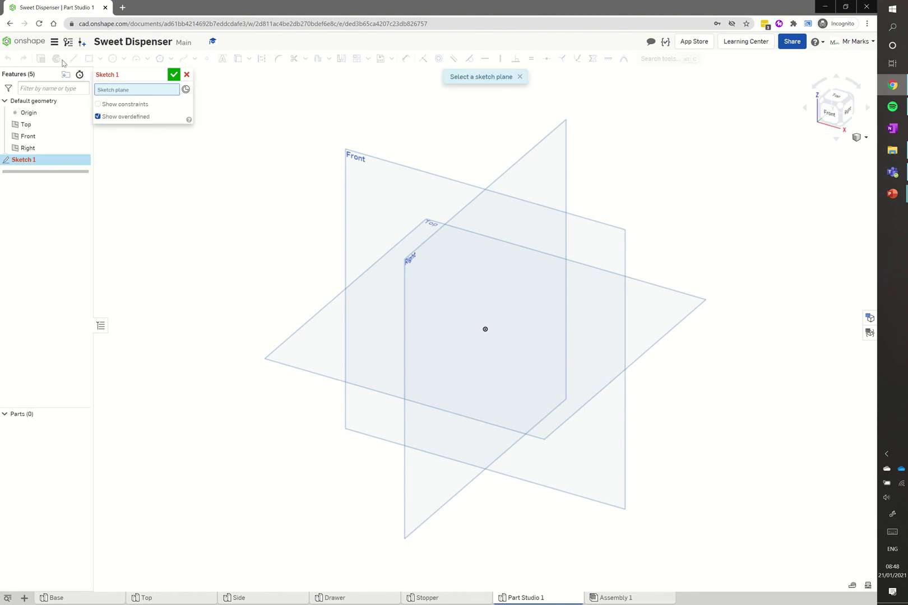
click(353, 169)
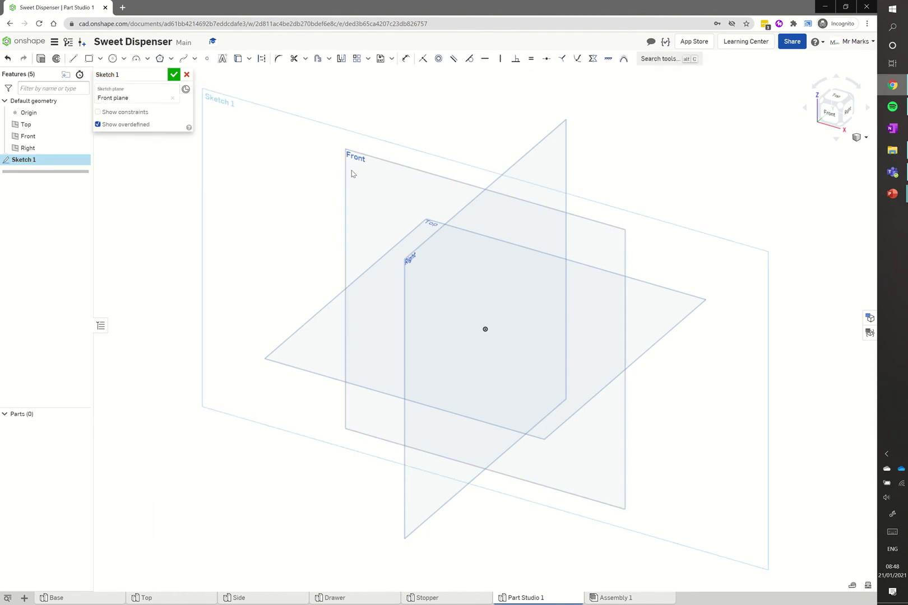
click(835, 116)
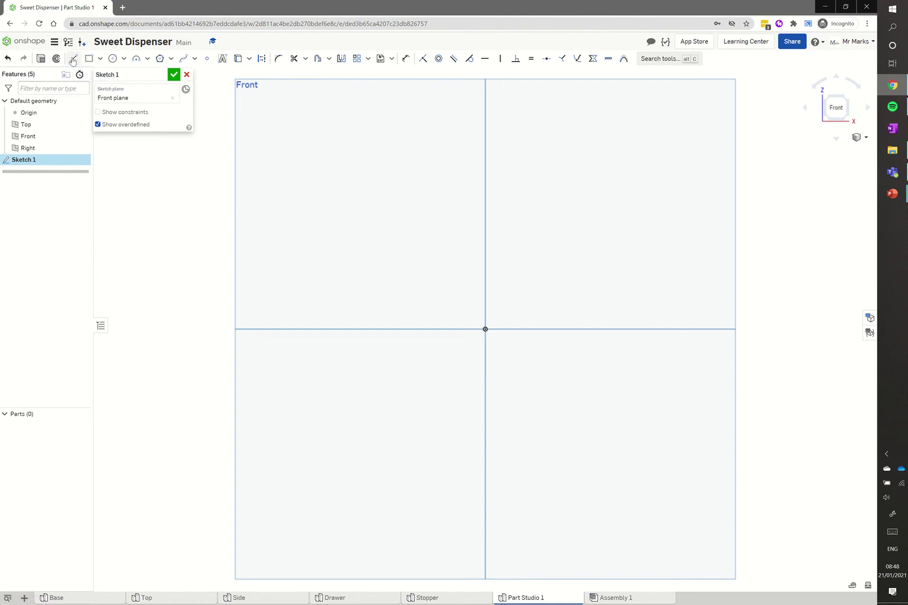
Draw a vertical line about 39 mm long upward from the origin and convert it to construction geometry
click(73, 58)
click(485, 329)
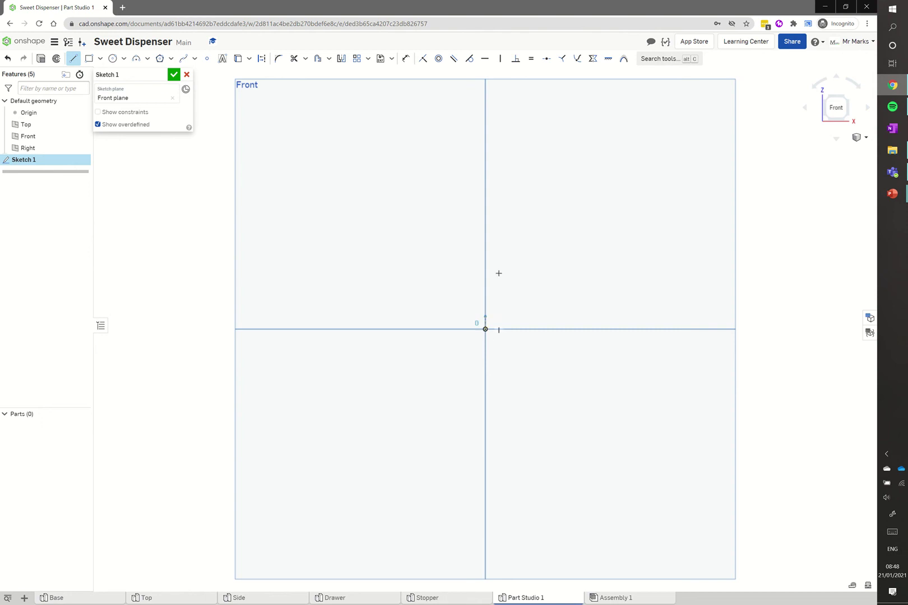
click(485, 200)
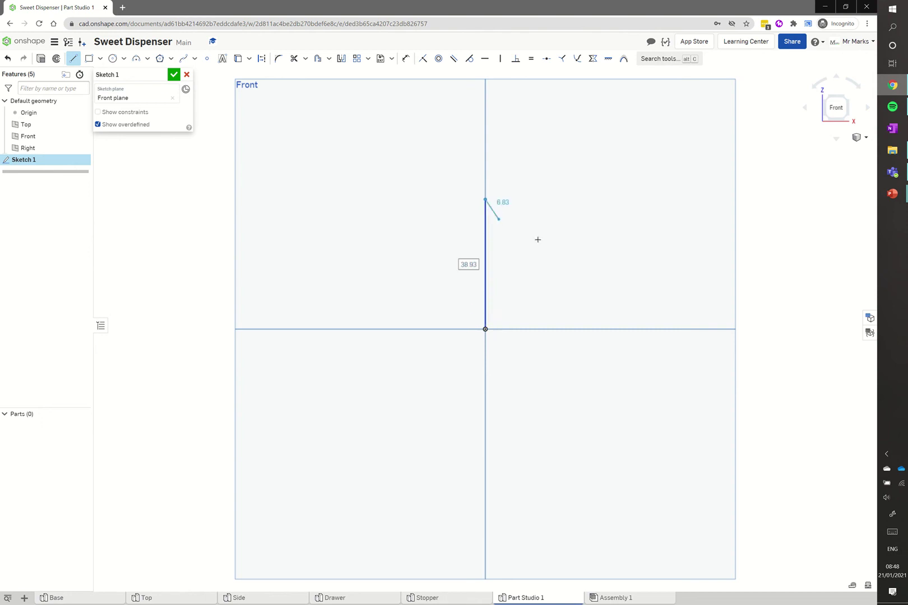
key(Escape)
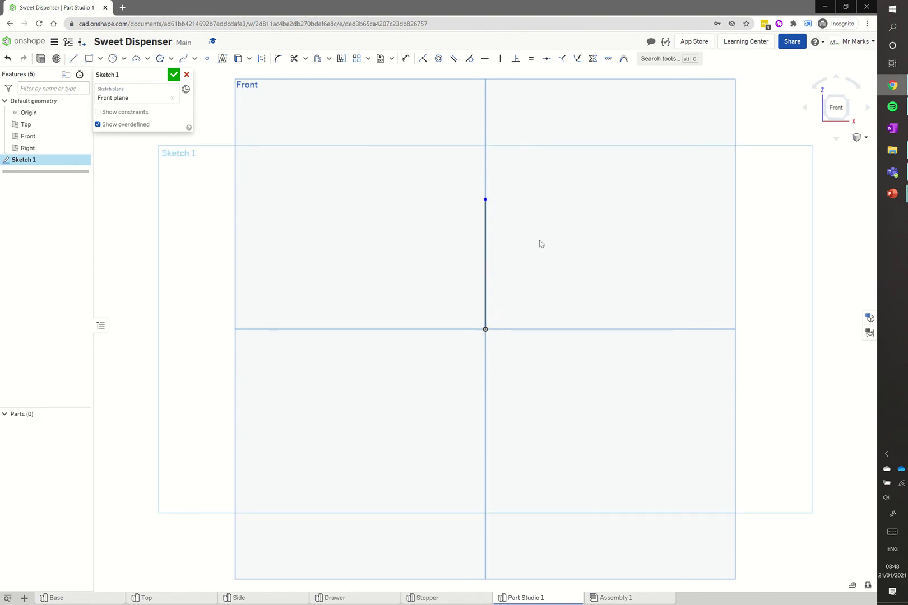
right_click(485, 252)
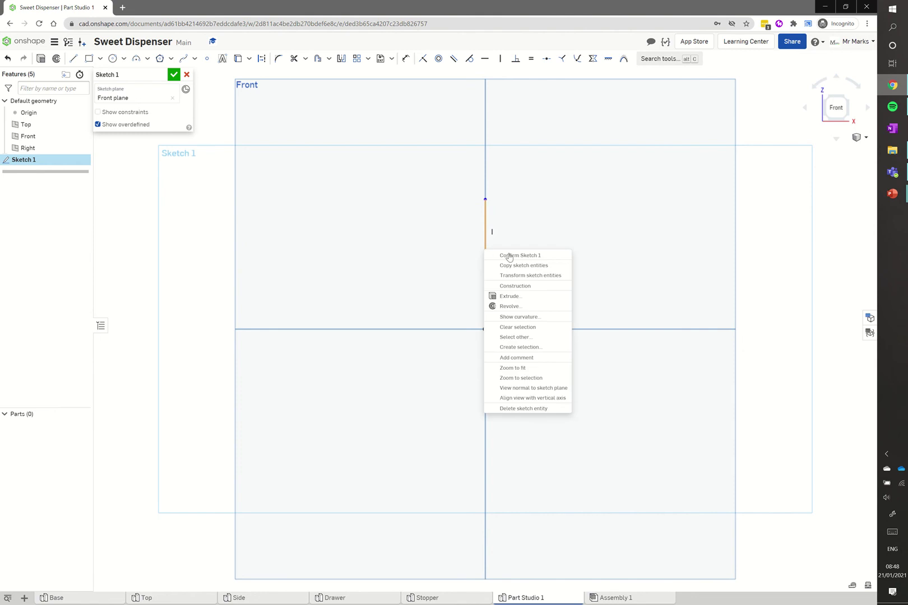
click(516, 287)
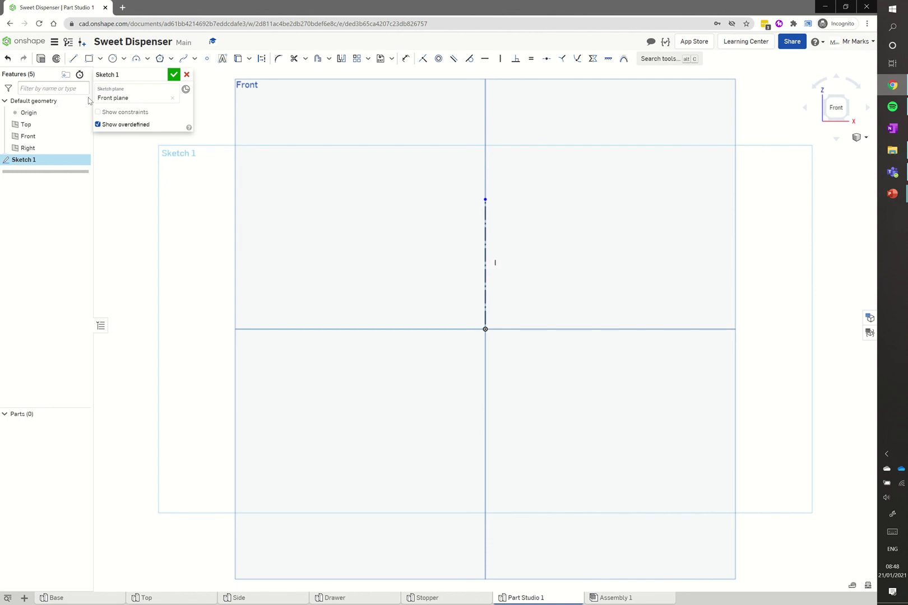
Sketch connected lines from the origin: about 30 mm right, 28 up, 5.5 right, 33 down and 36 left, ending below the origin
click(73, 58)
click(486, 329)
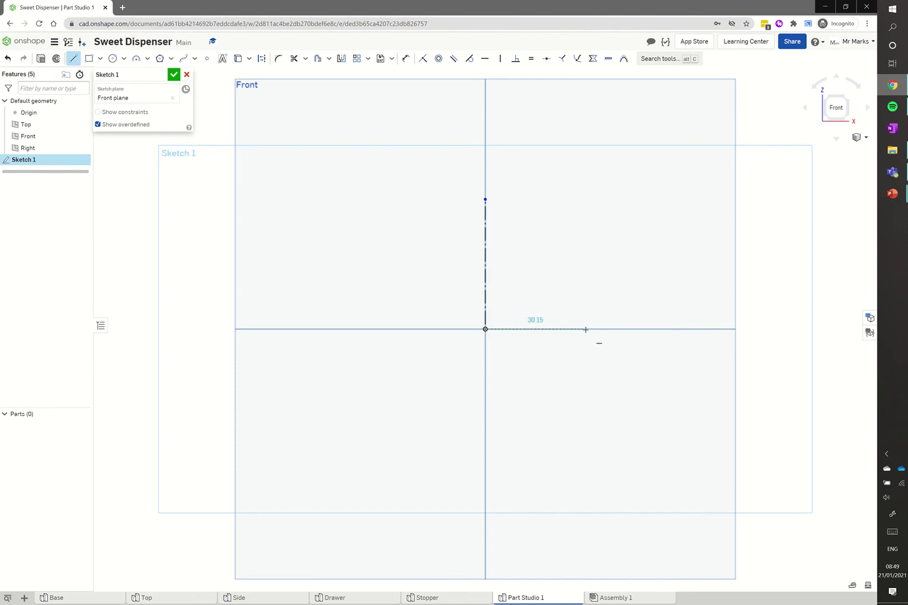
click(586, 329)
click(586, 237)
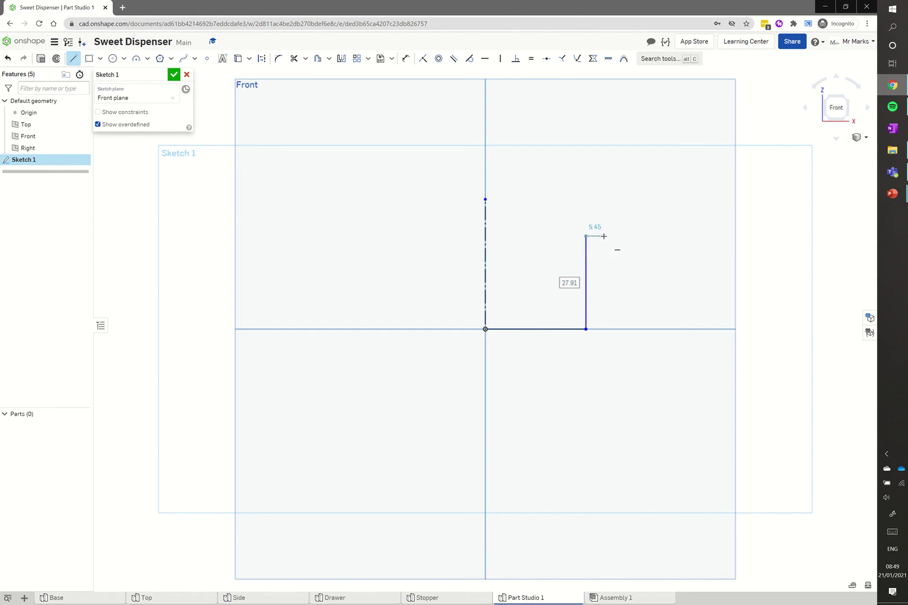
click(604, 236)
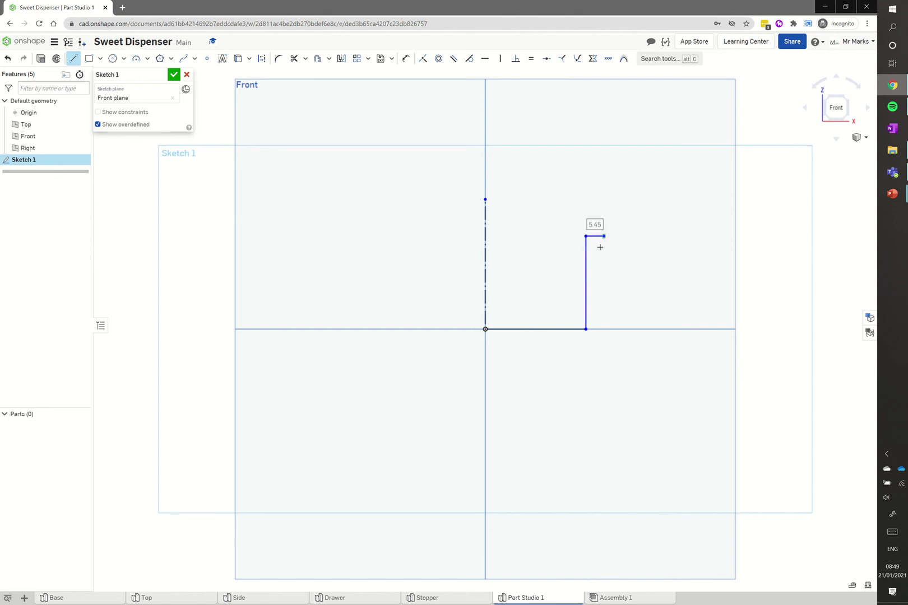
click(604, 345)
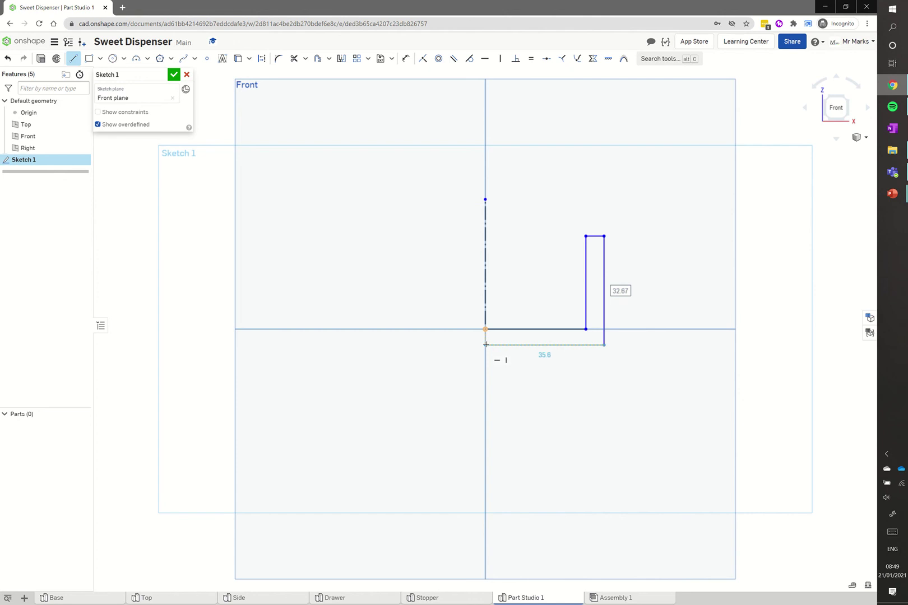
click(485, 345)
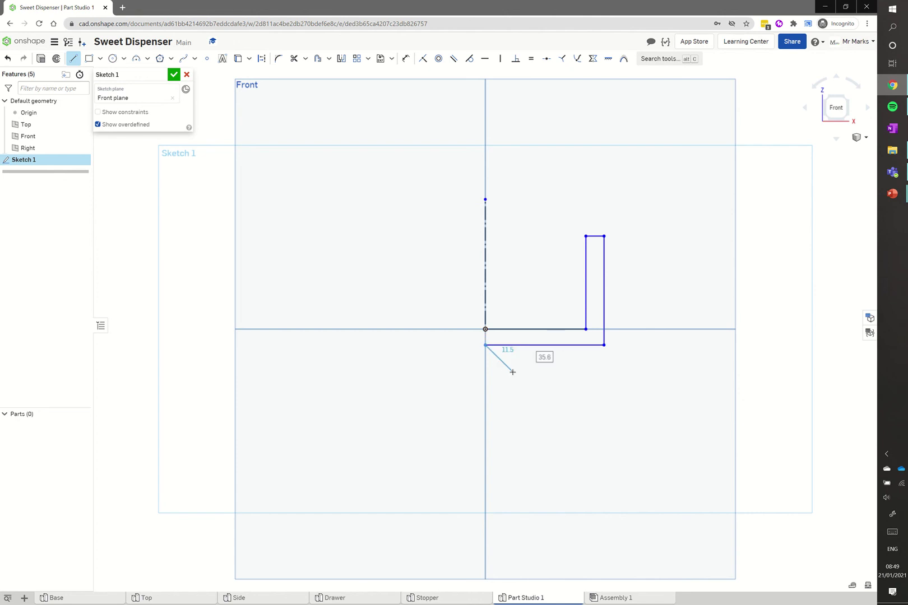
key(Escape)
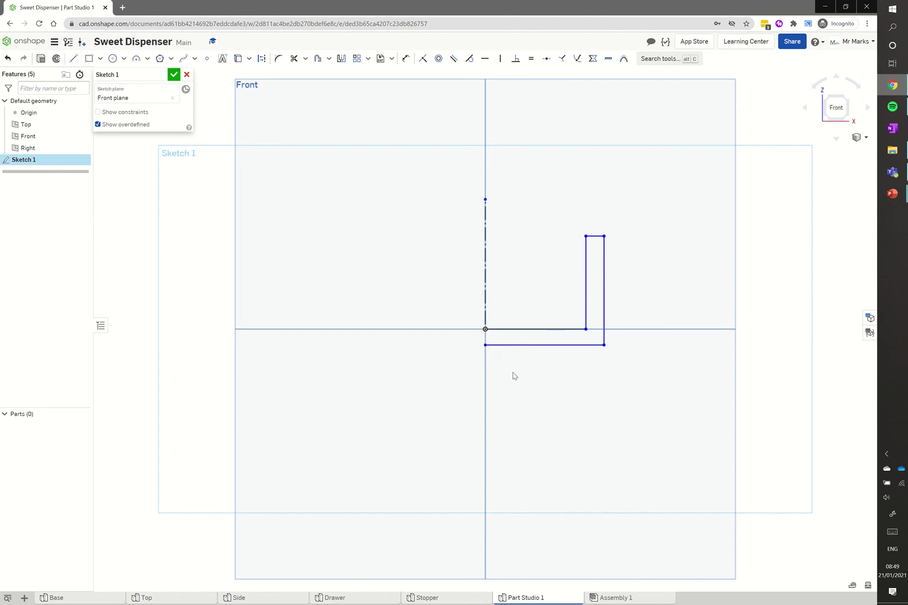
Dimension the short top edge of the upright wall to a thickness of 4 mm
click(406, 58)
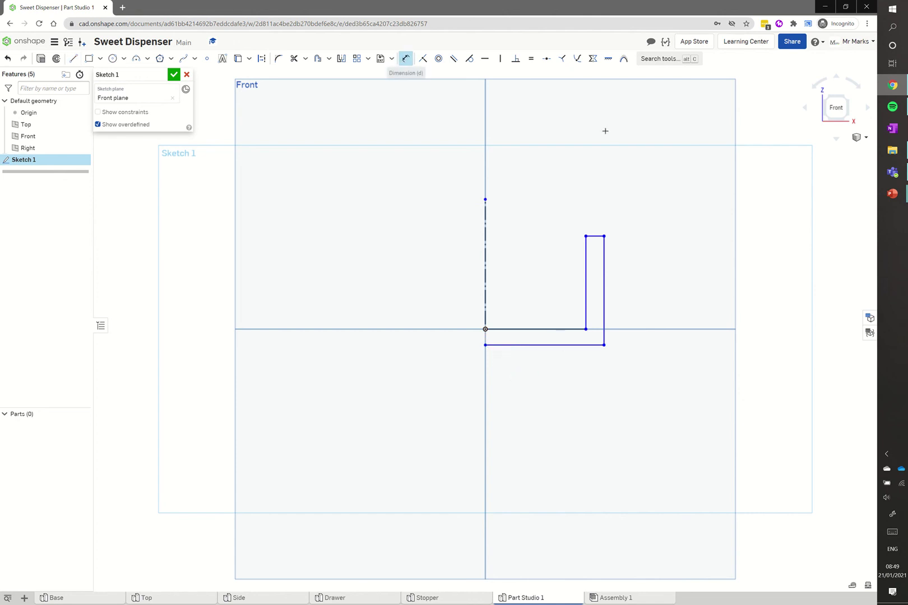
click(596, 237)
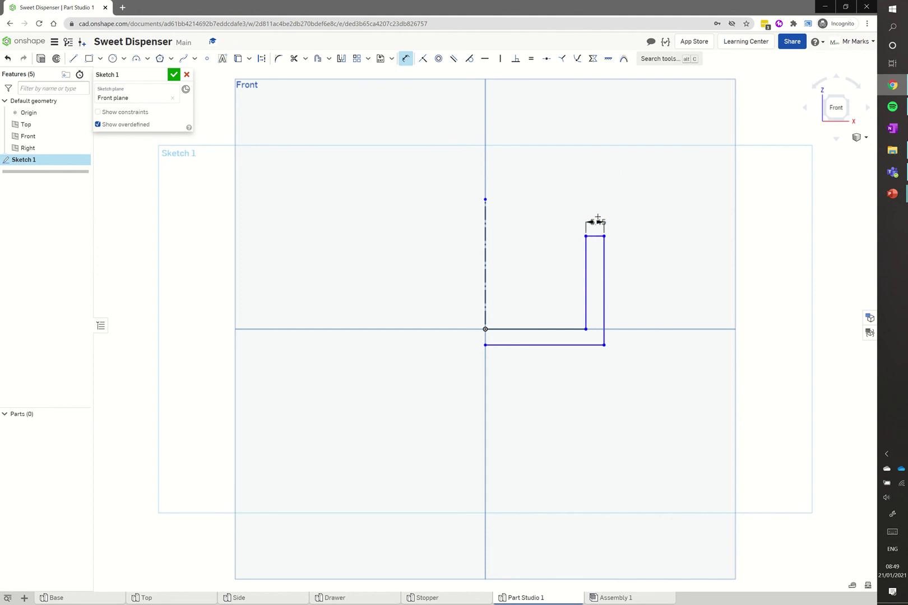
click(599, 215)
text(4)
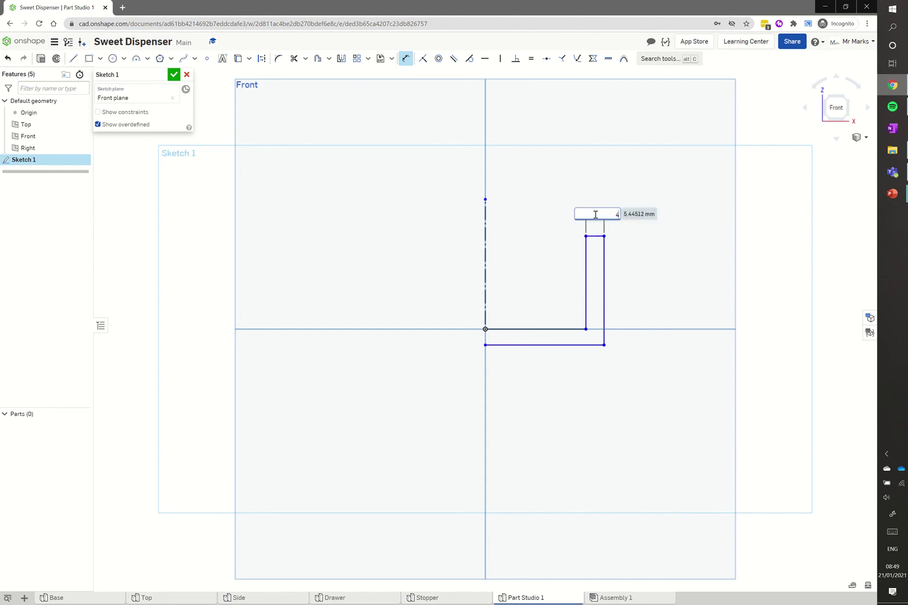
key(Return)
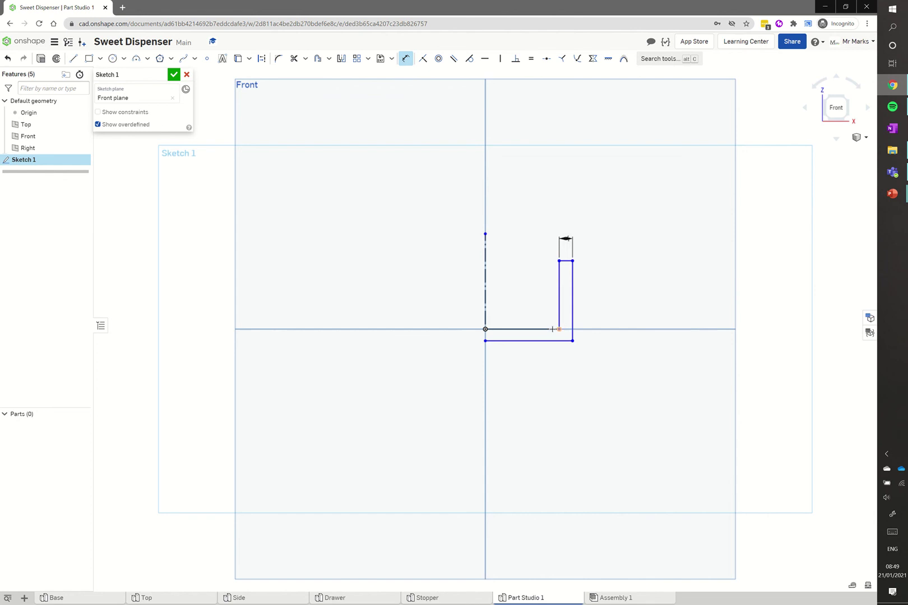
Dimension the distance between the two horizontal base lines to a thickness of 4 mm
click(548, 330)
click(568, 340)
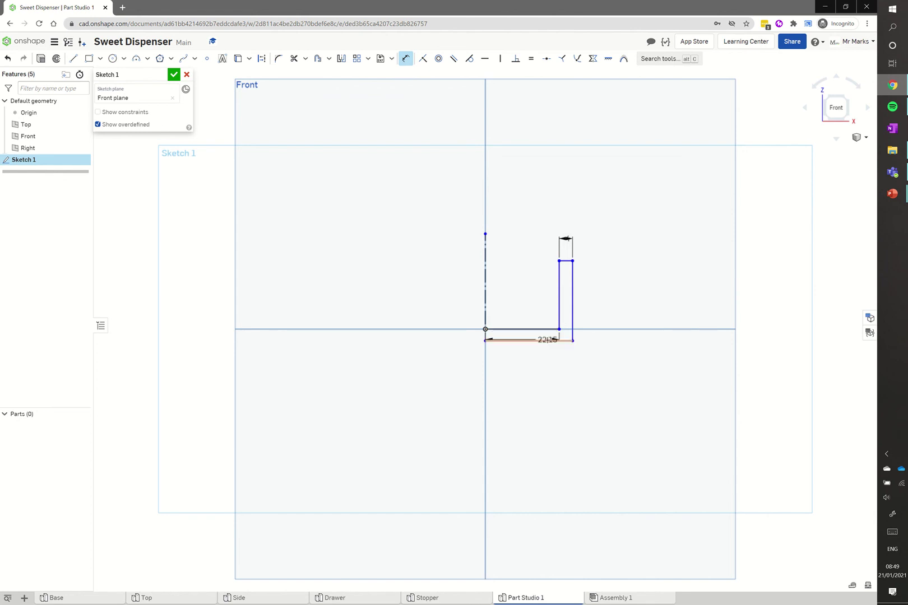
click(628, 335)
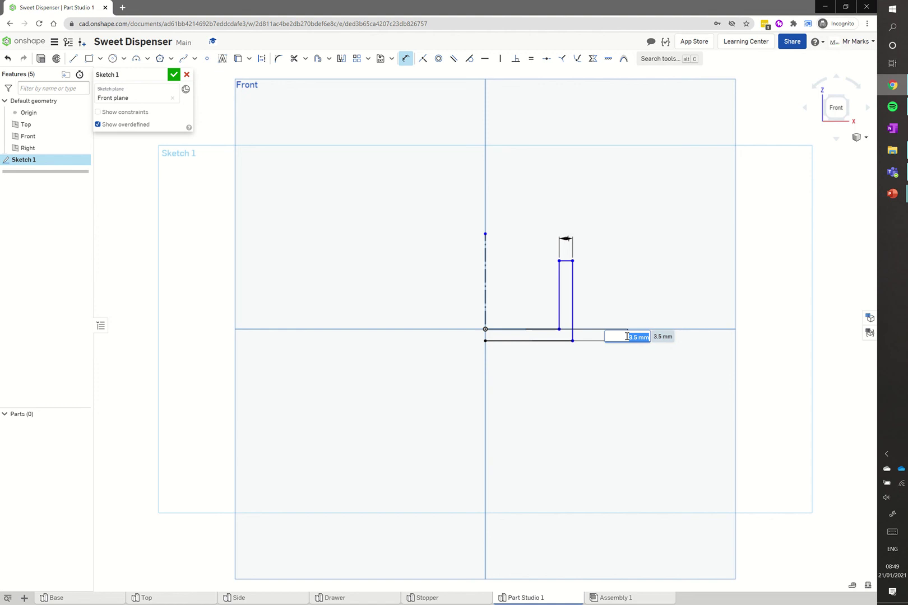
text(4)
key(Return)
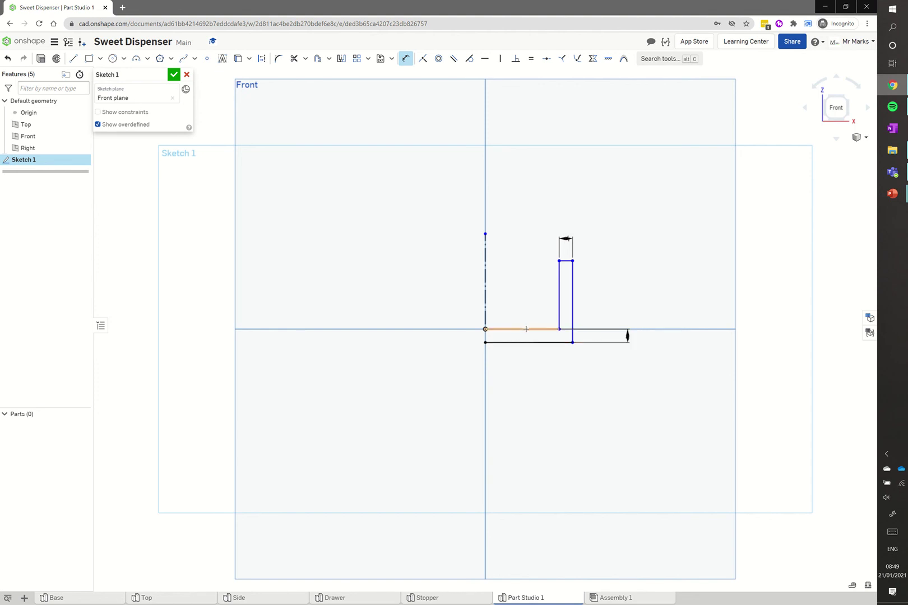
Dimension the upper base line from the origin to the inner wall at 45 mm
click(526, 329)
click(525, 302)
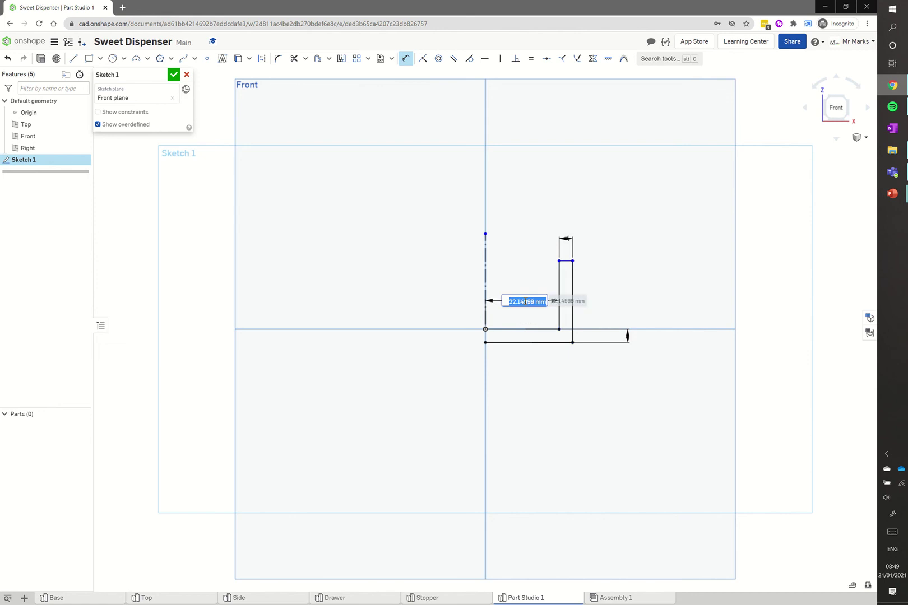
text(45)
key(Return)
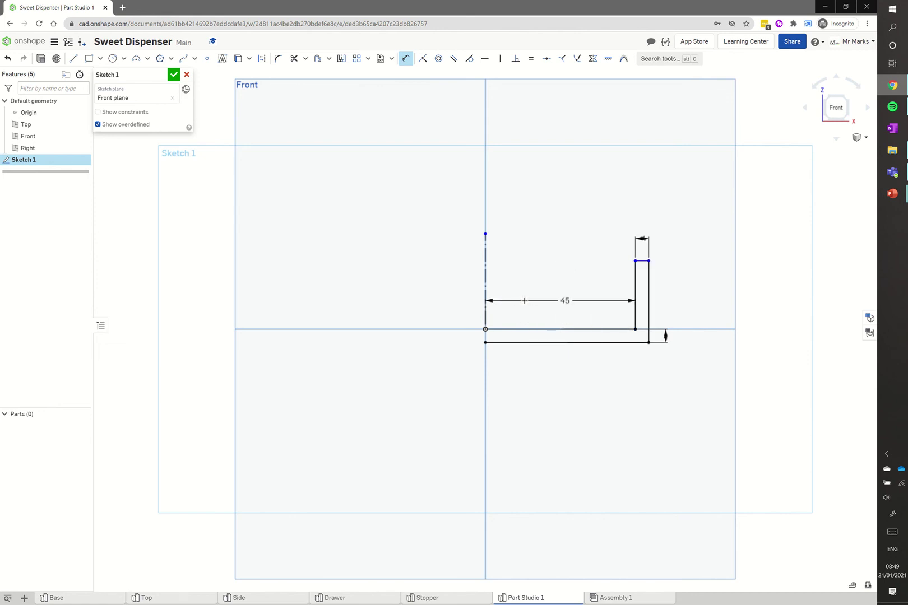
Dimension the height of the upright wall's inner edge to 40 mm and finish dimensioning
click(636, 279)
click(606, 286)
text(4)
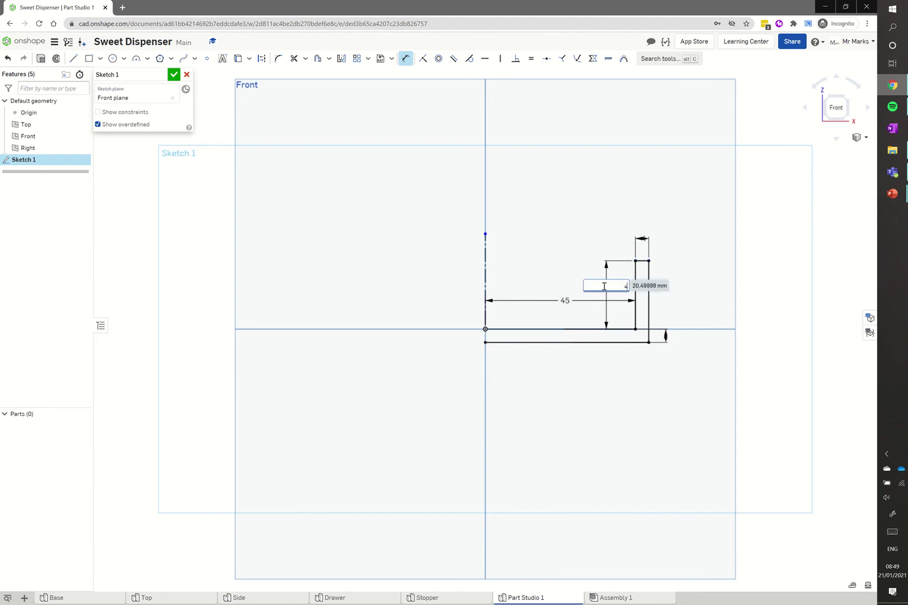
text(0)
key(Return)
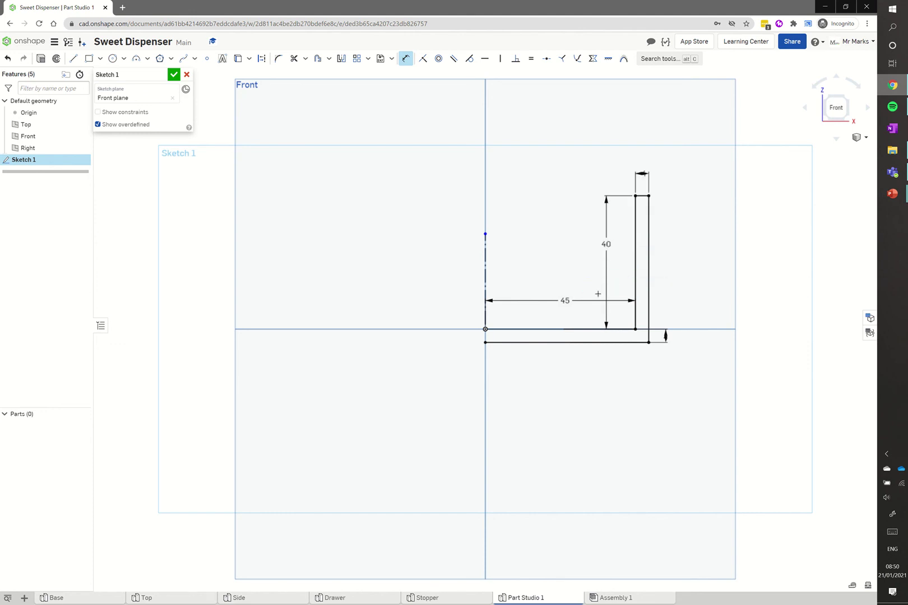
key(Escape)
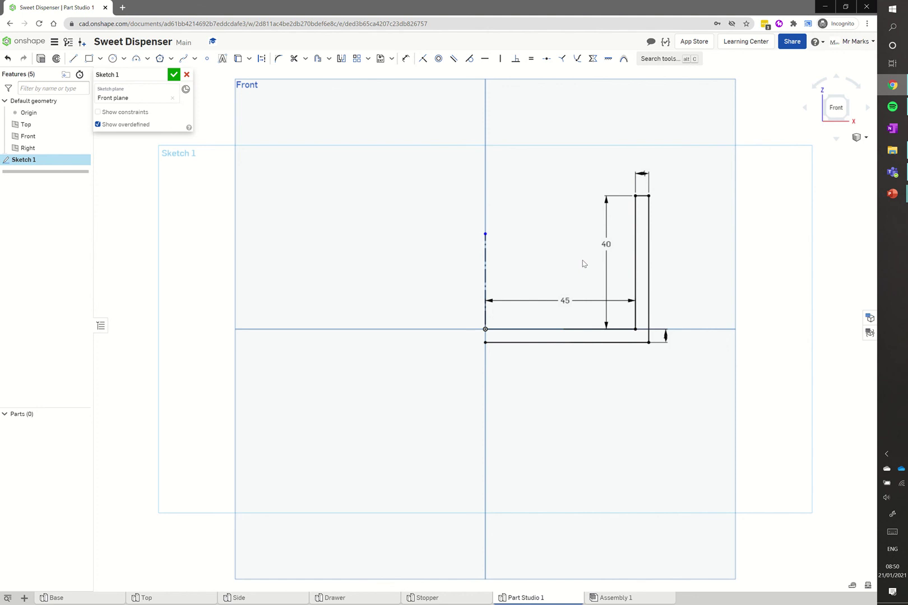
Mirror the L-shaped profile about the vertical construction line to form a closed U-shaped section
click(342, 59)
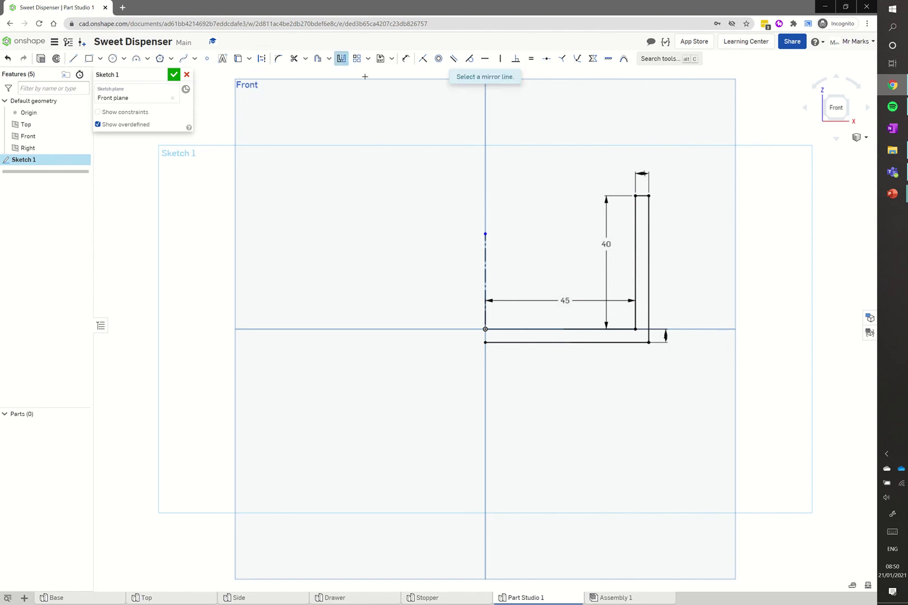
scroll(486, 116, up, 2)
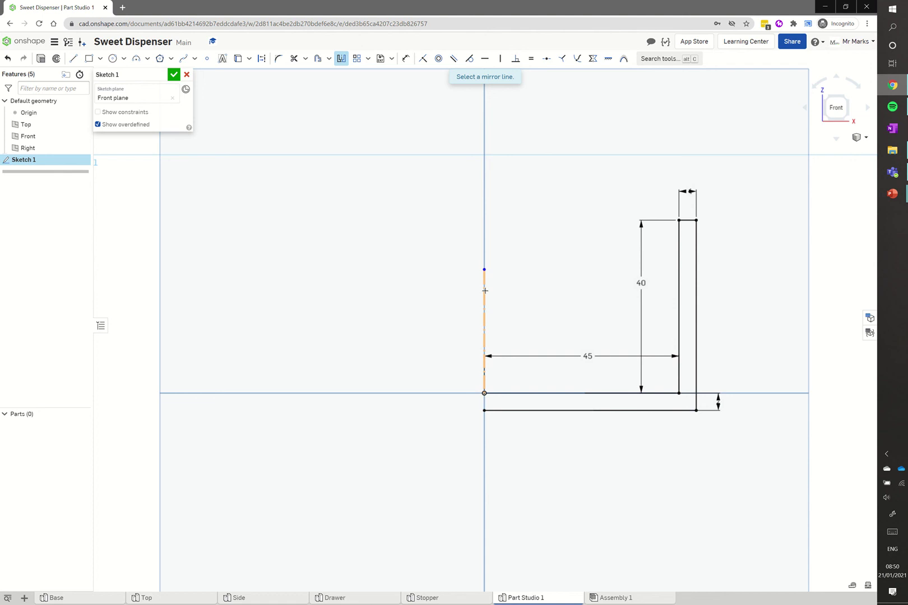
click(485, 291)
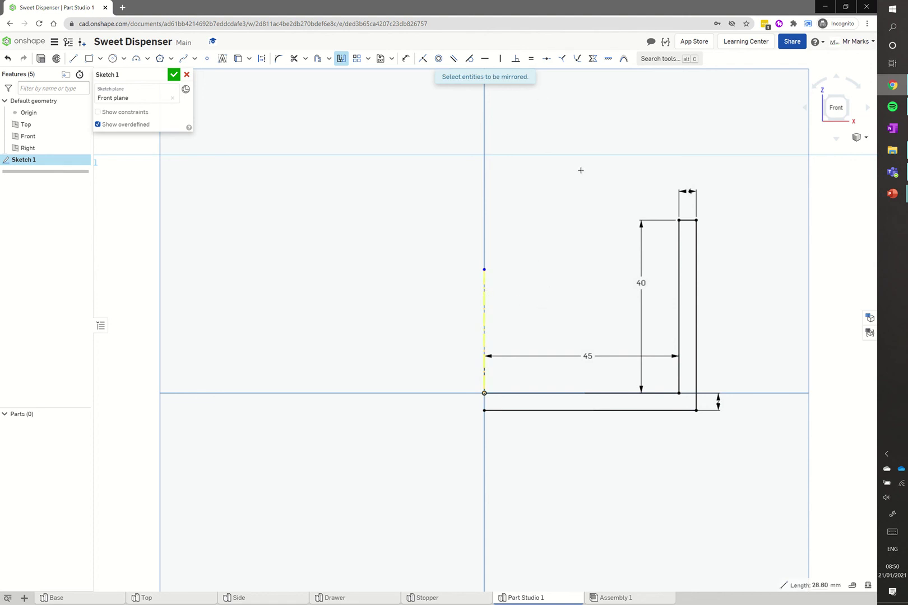
mouse_move(456, 175)
mouse_down()
mouse_move(533, 263)
mouse_move(738, 451)
mouse_up()
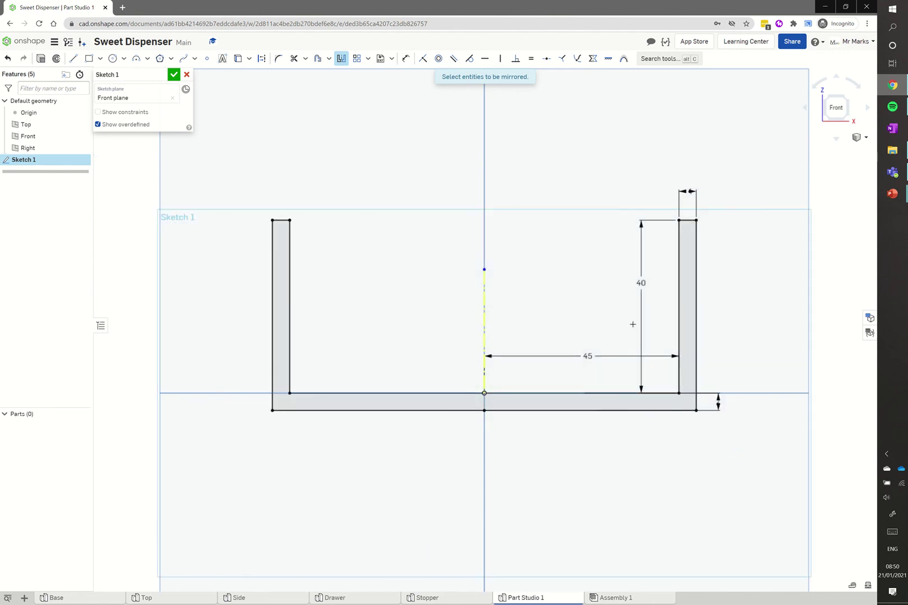
Finish the sketch and extrude the U-shaped profile to a depth of 120 mm as a new solid
click(175, 74)
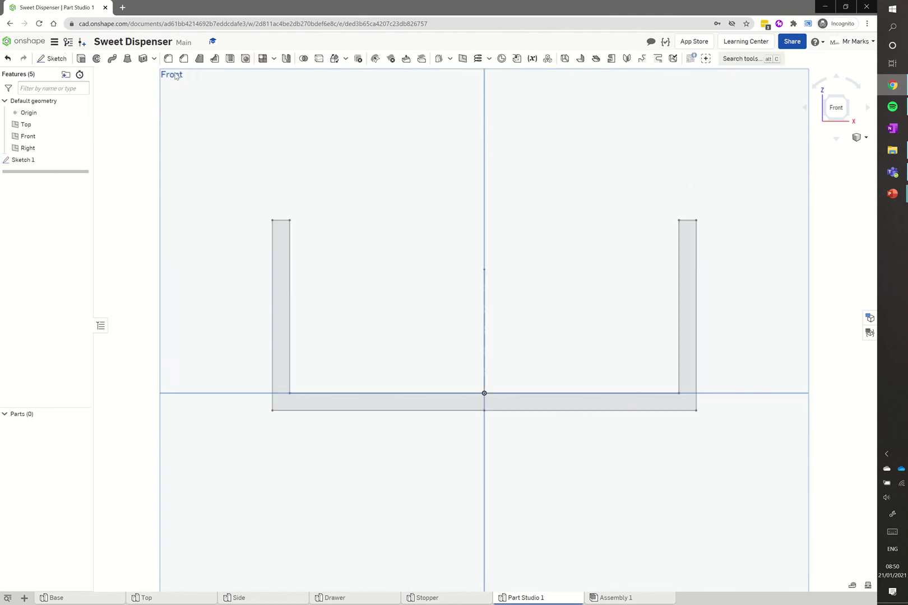
click(862, 138)
click(846, 151)
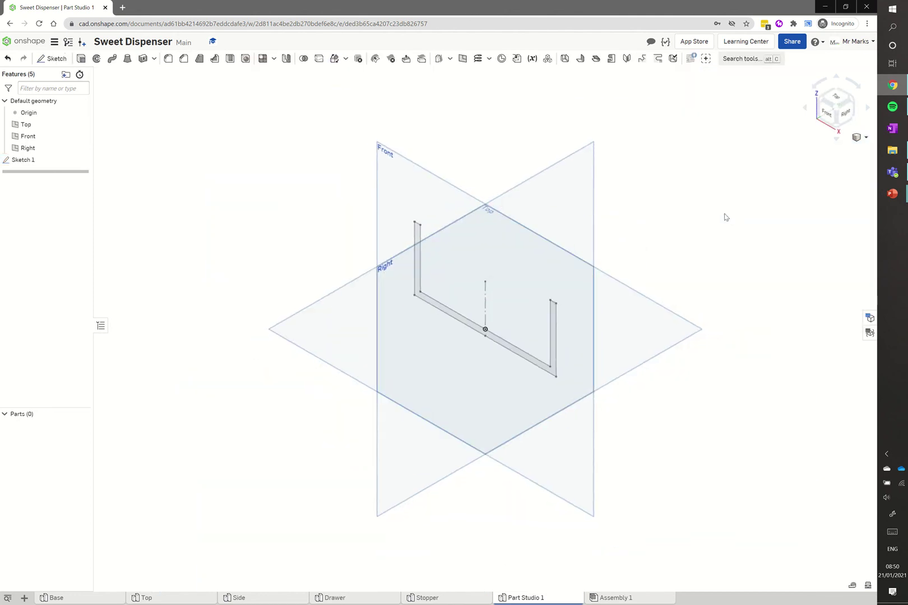
click(81, 60)
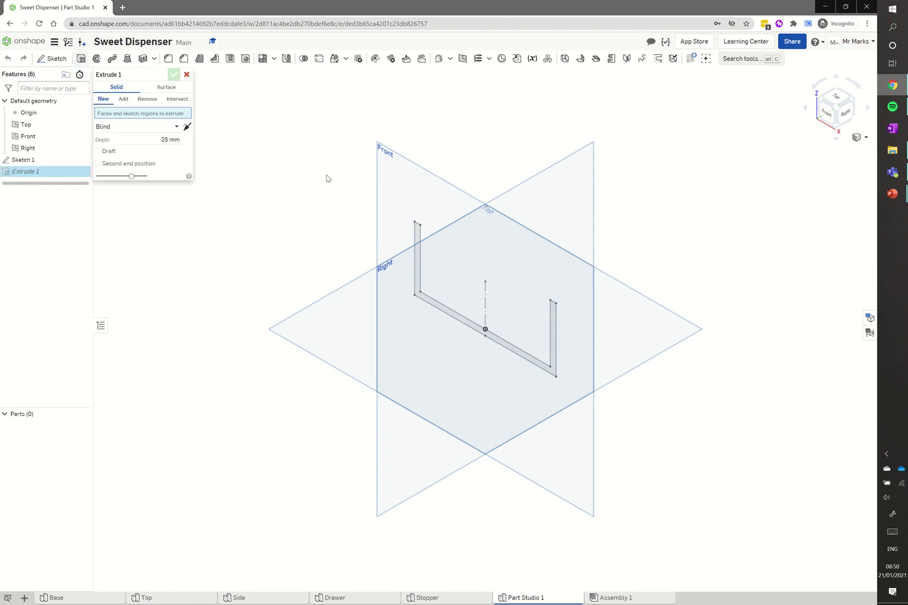
click(416, 239)
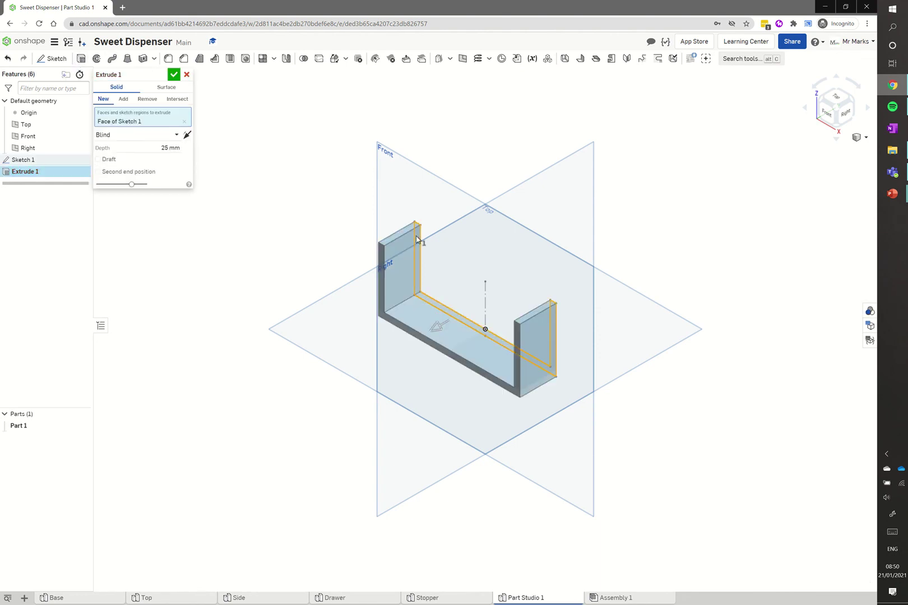
click(160, 148)
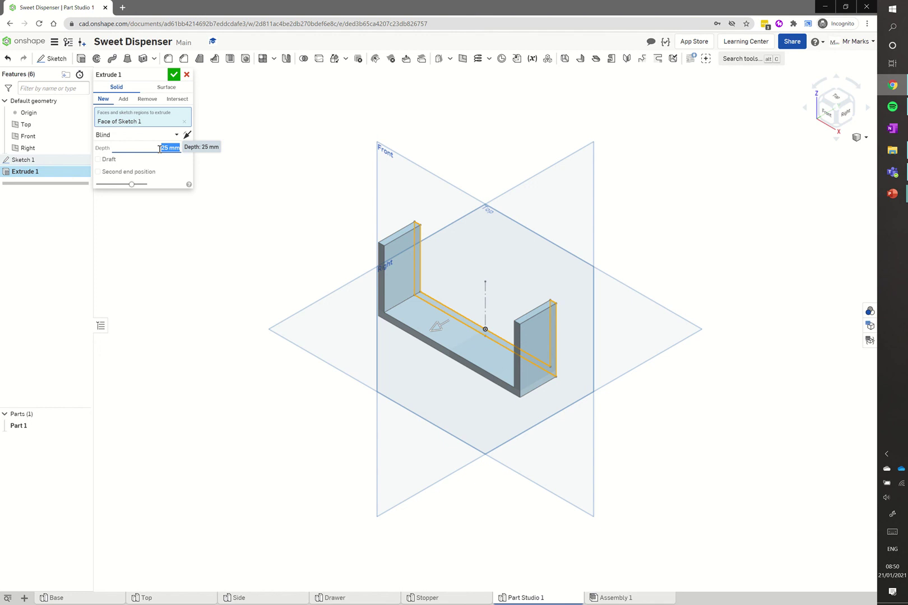
text(120)
click(174, 75)
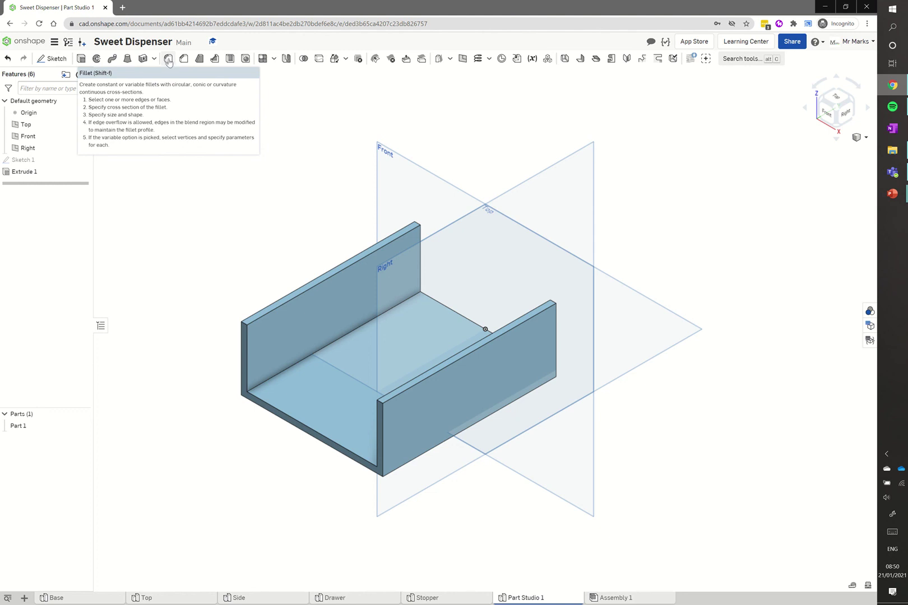
Fillet the front upper corner edges of both side walls with a 40 mm circular radius
click(168, 60)
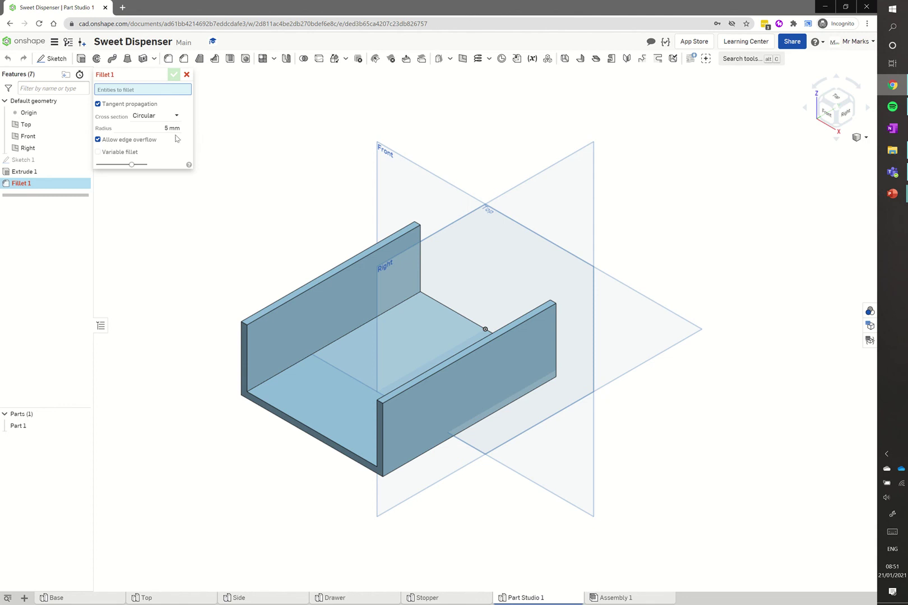
click(166, 129)
text(40)
scroll(246, 328, down, 2)
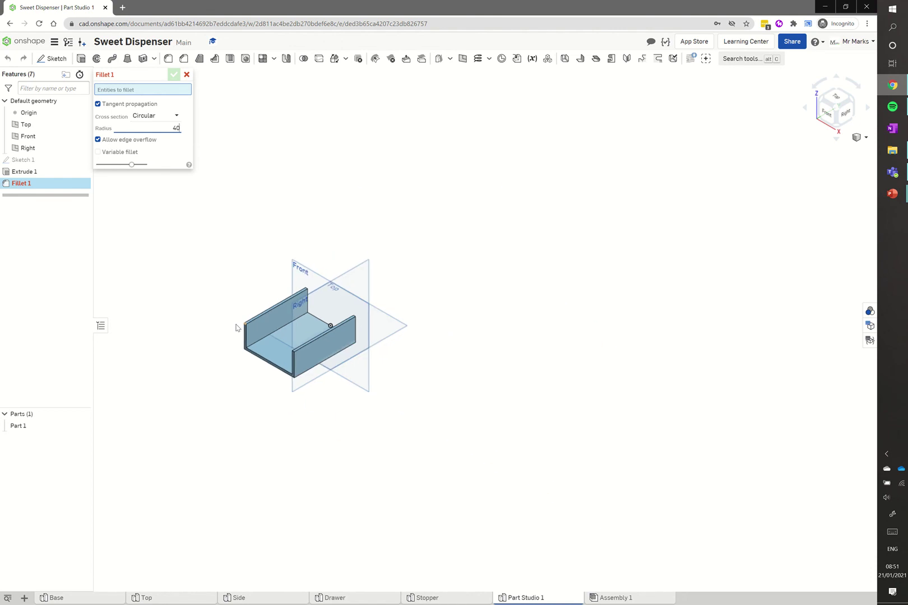
scroll(241, 322, up, 10)
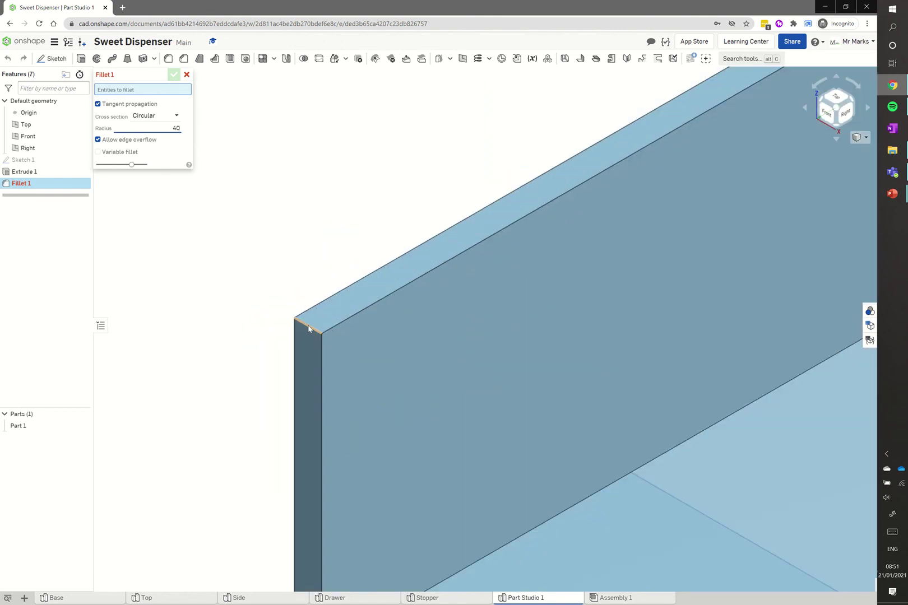
click(308, 329)
scroll(266, 303, down, 10)
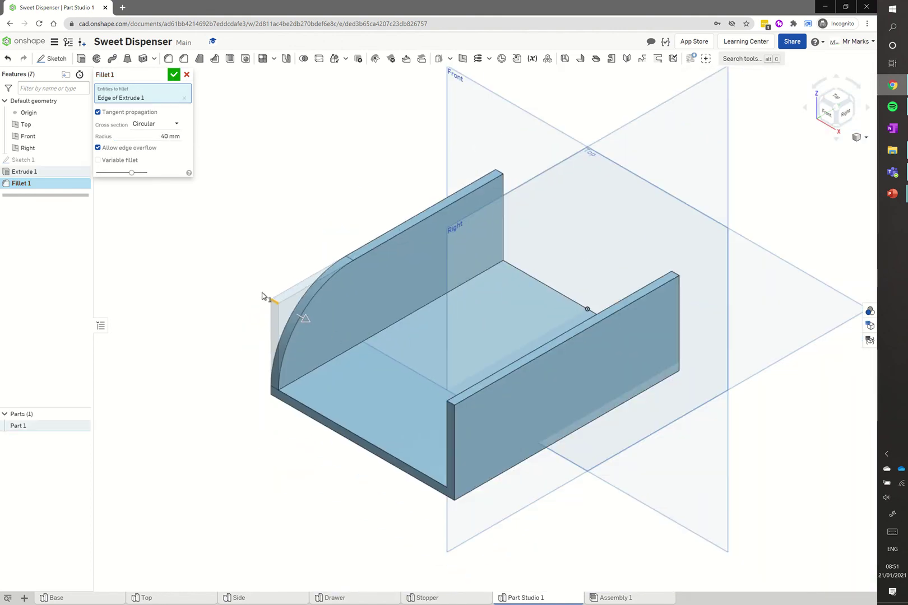
scroll(465, 409, up, 3)
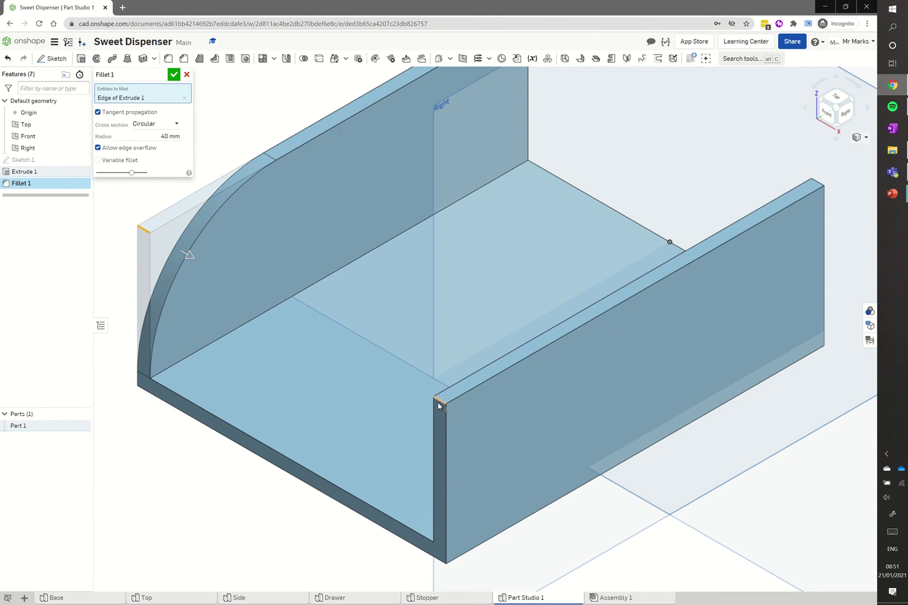
click(440, 405)
scroll(387, 384, down, 5)
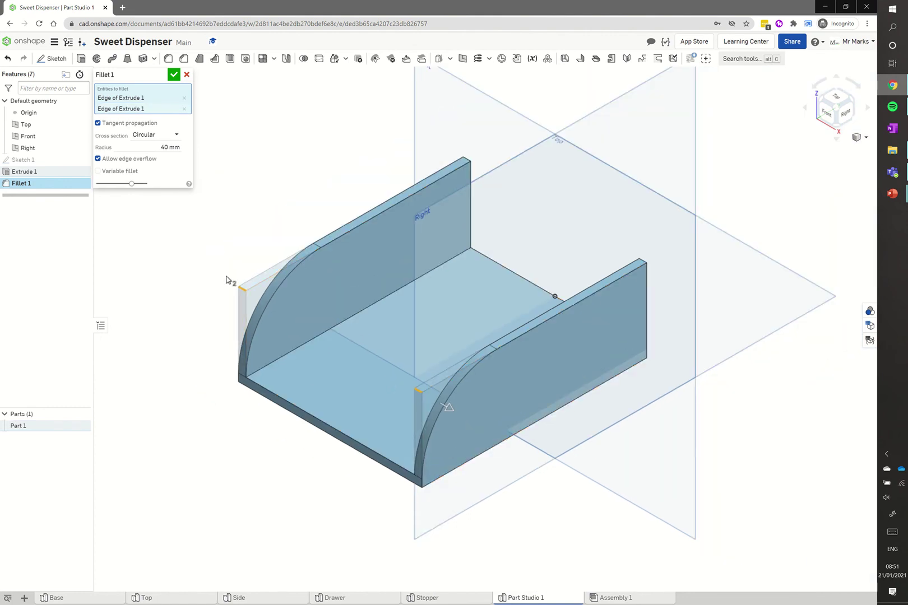
click(174, 75)
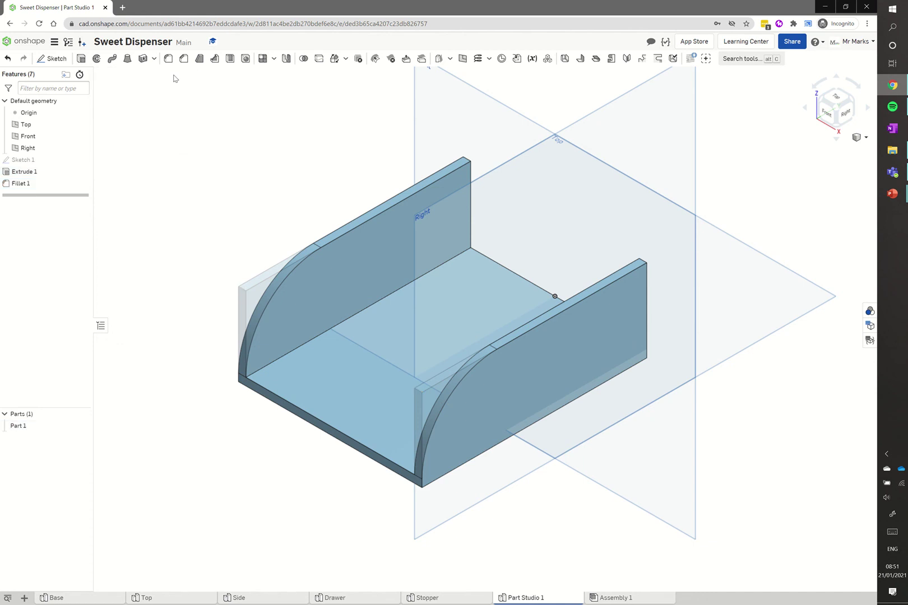
right_click(21, 185)
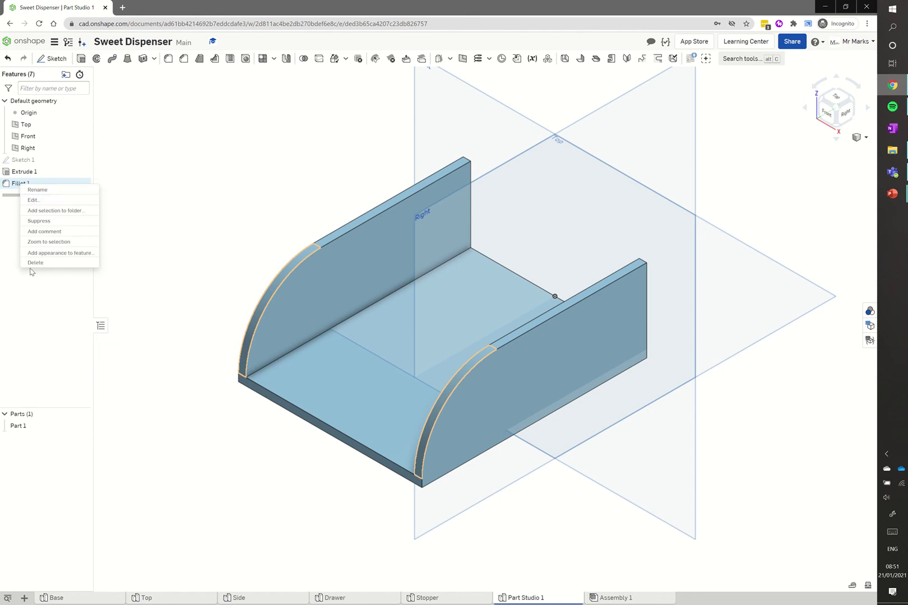
click(179, 170)
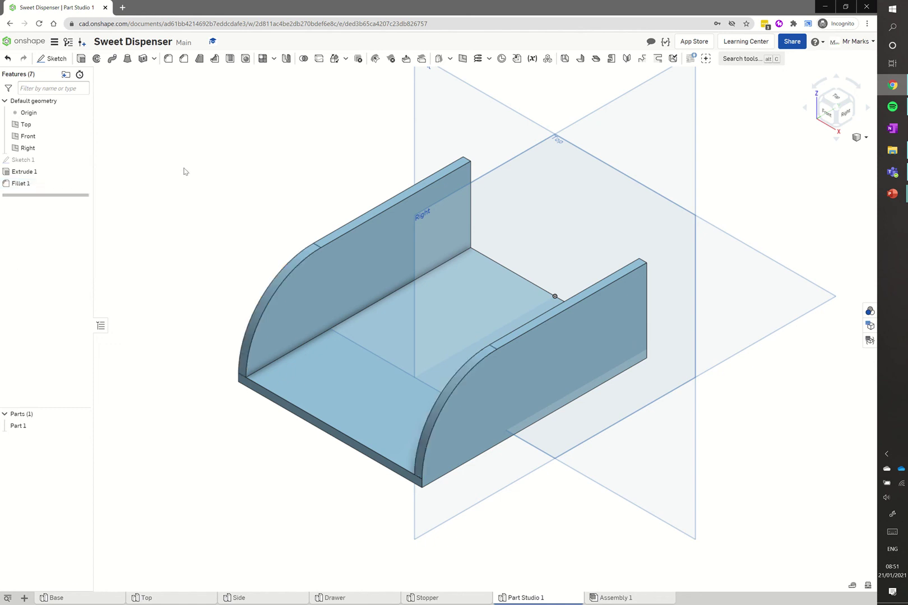
Fillet the two long outer bottom edges of the part with a 5 mm radius
click(170, 60)
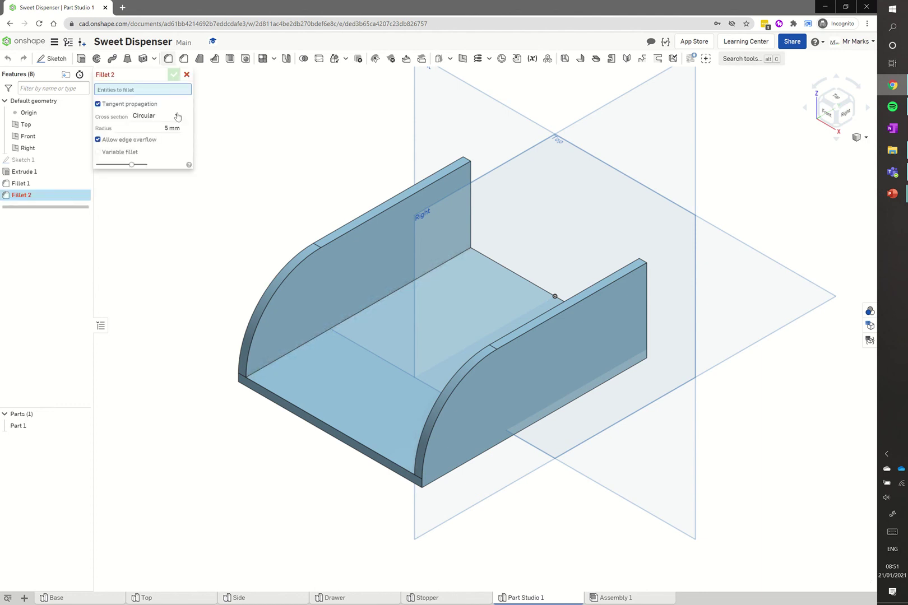
click(502, 447)
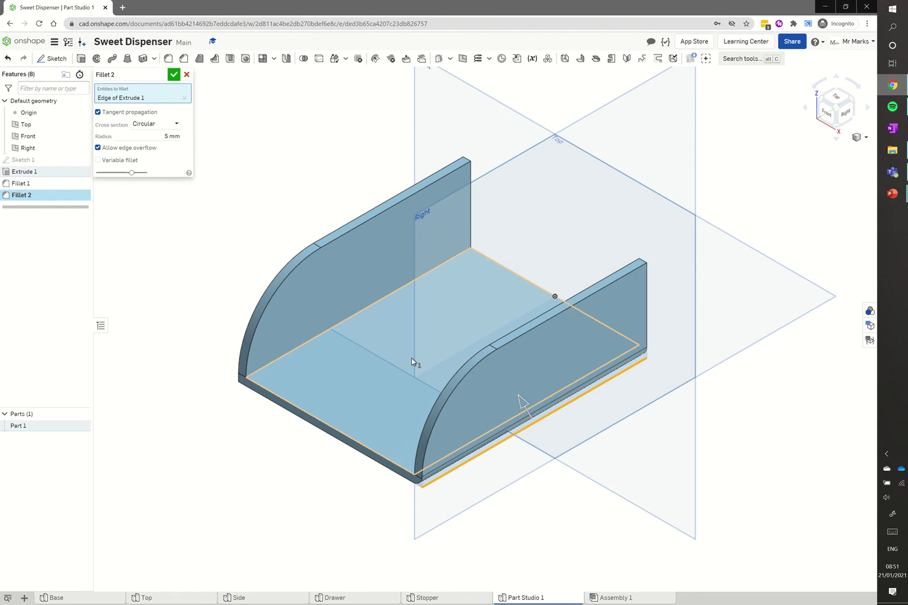
mouse_move(395, 367)
right_down()
mouse_move(456, 367)
mouse_move(391, 367)
right_up()
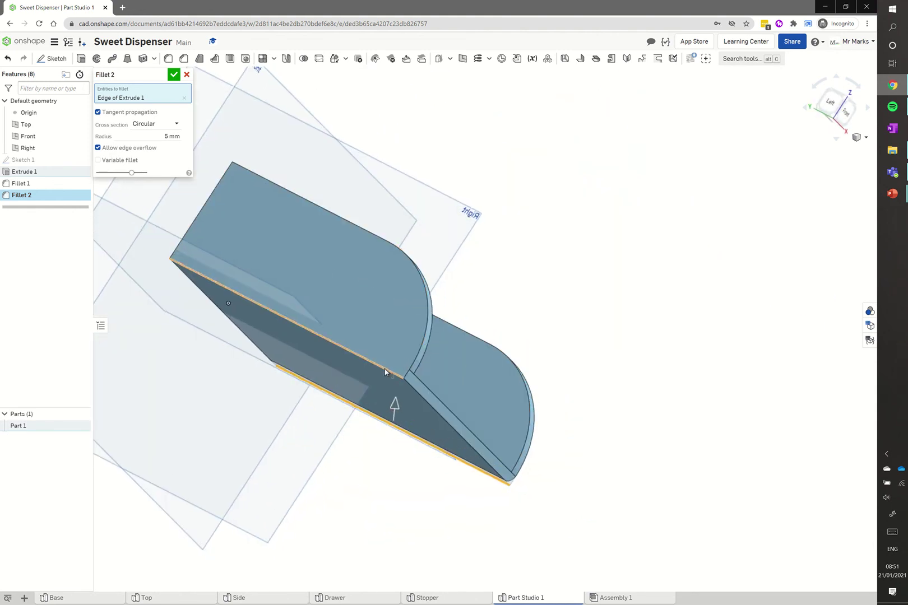
click(389, 370)
right_drag(531, 371, 434, 369)
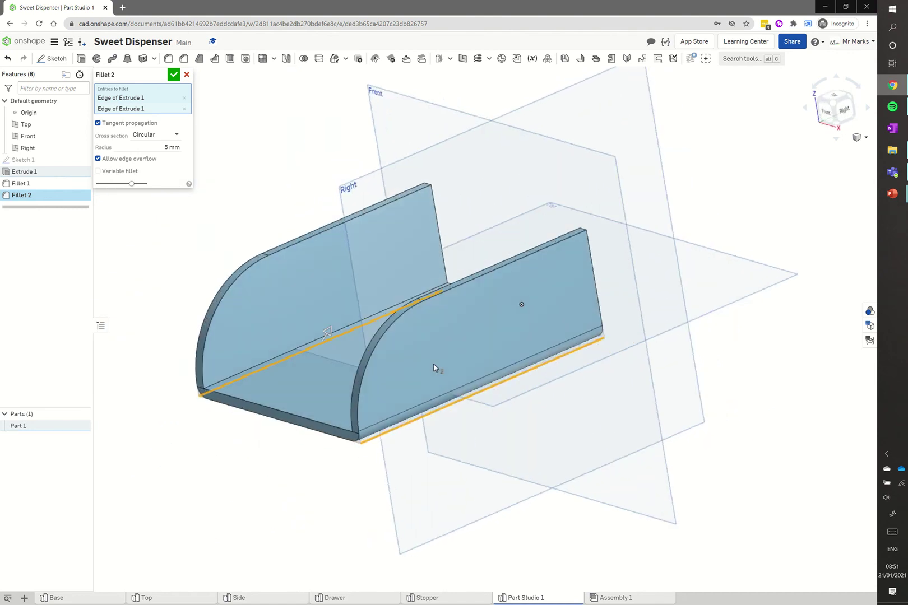
click(175, 75)
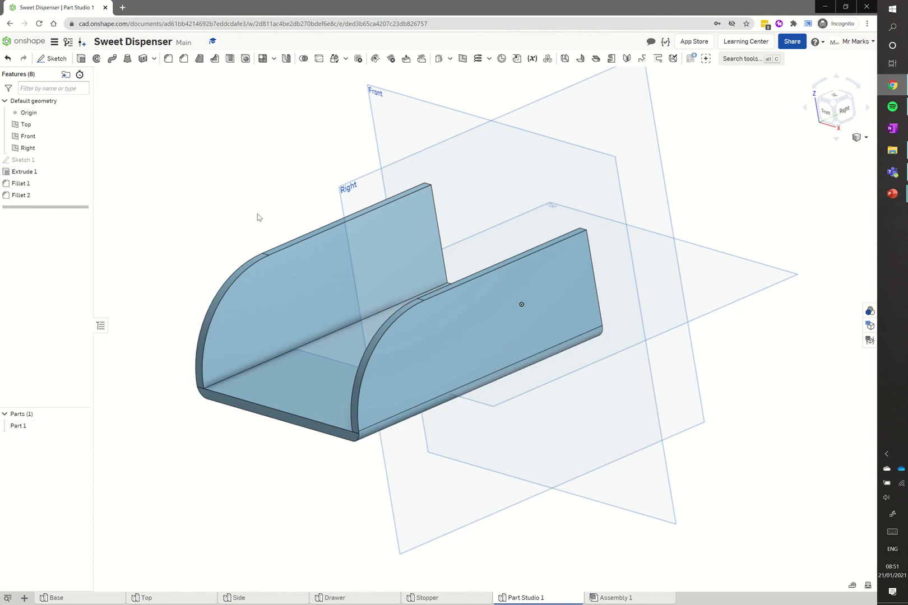
Rename the U-shaped part as Tray
right_drag(257, 214, 277, 217)
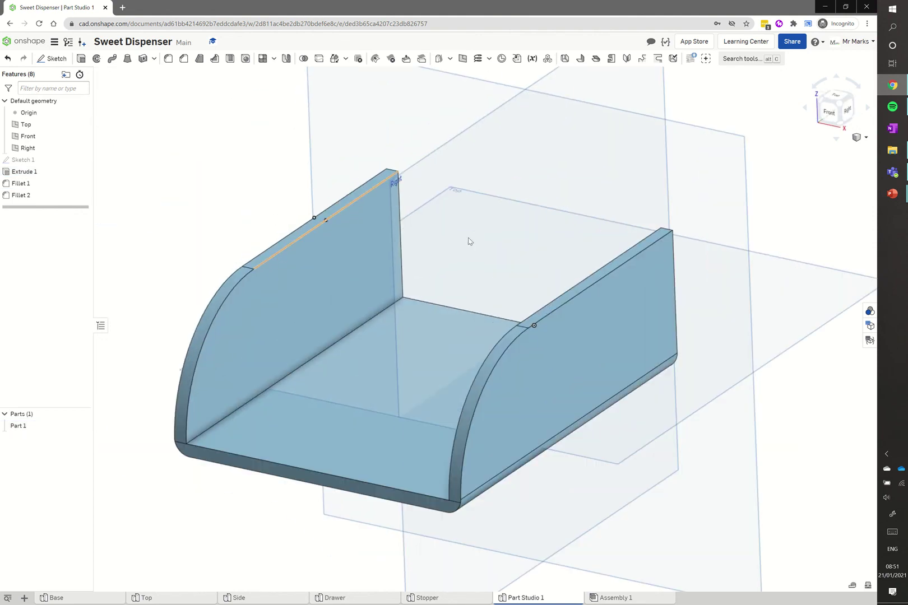
right_click(17, 428)
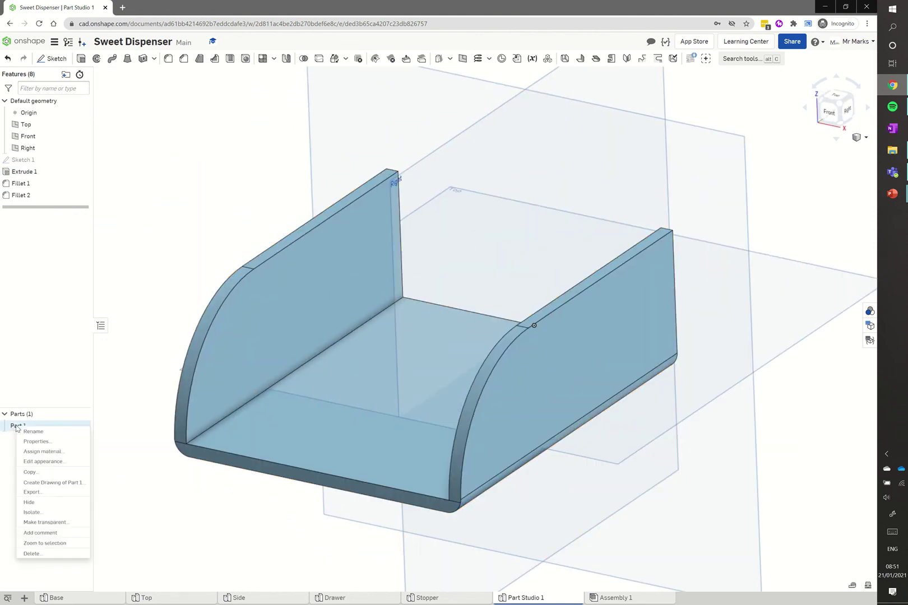
click(32, 432)
text(Tray)
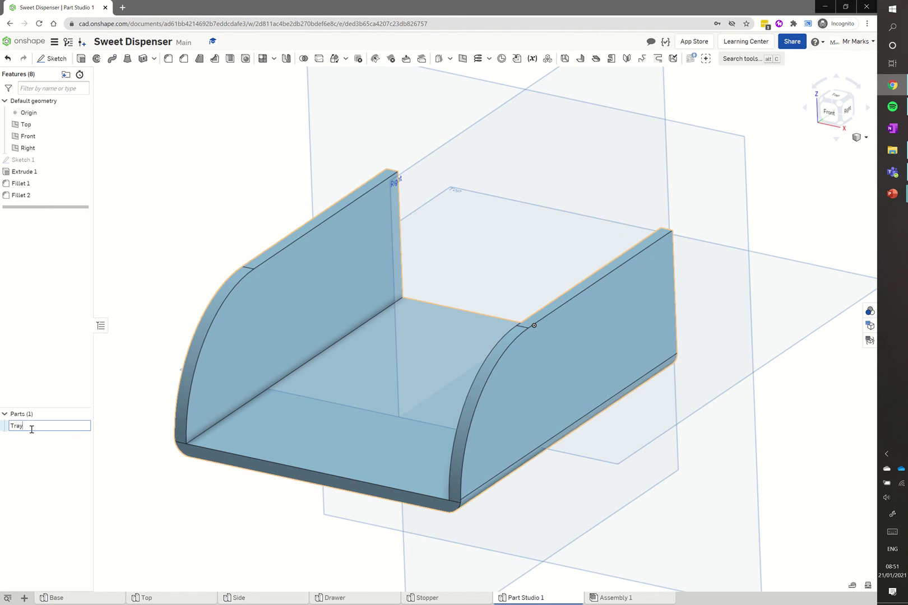
click(130, 496)
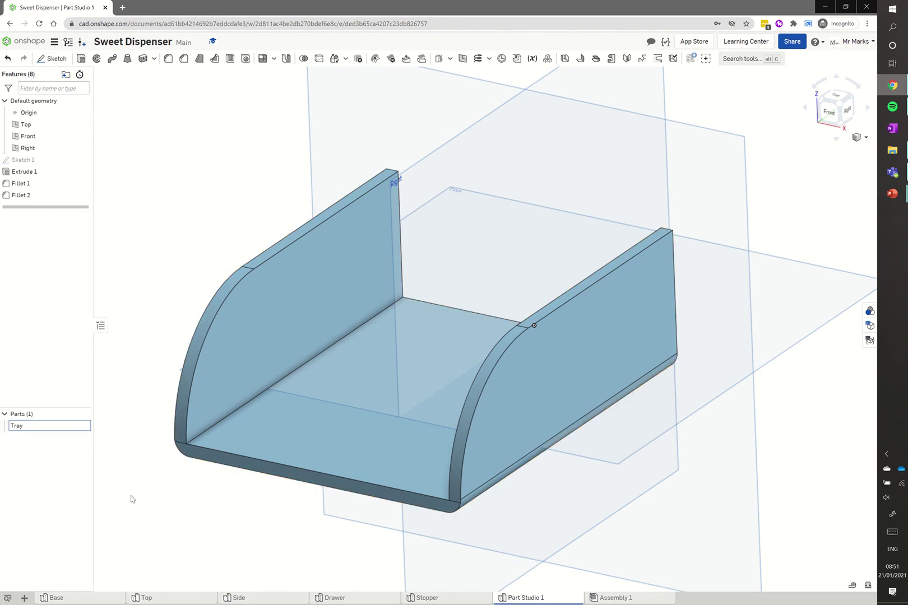
Rename the current part studio as Tray
right_click(525, 599)
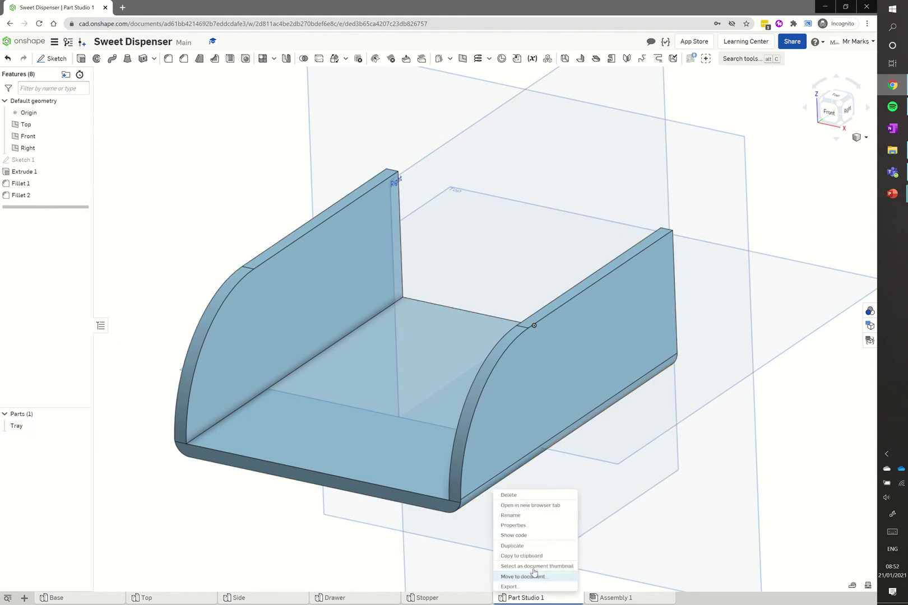
click(527, 519)
text(T)
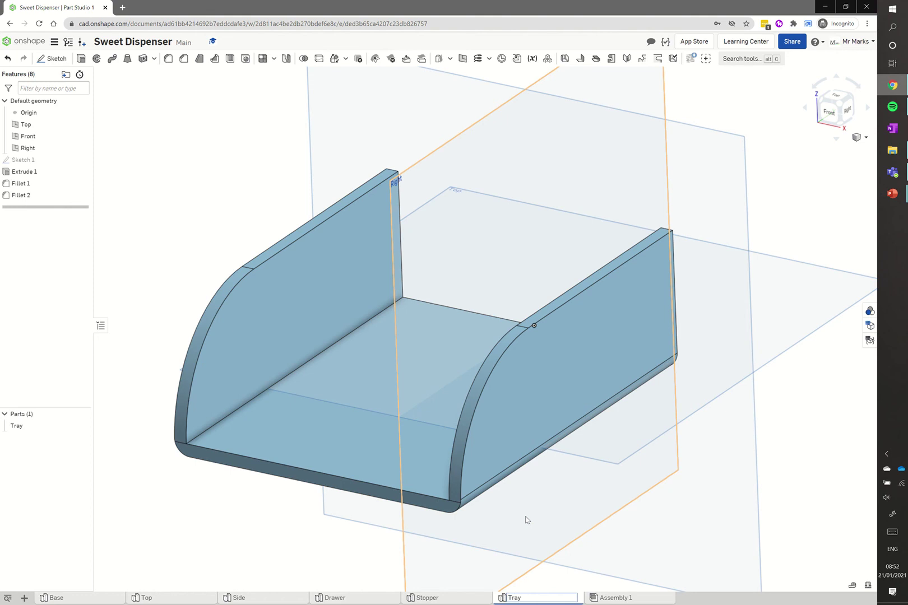
text(ray)
key(Return)
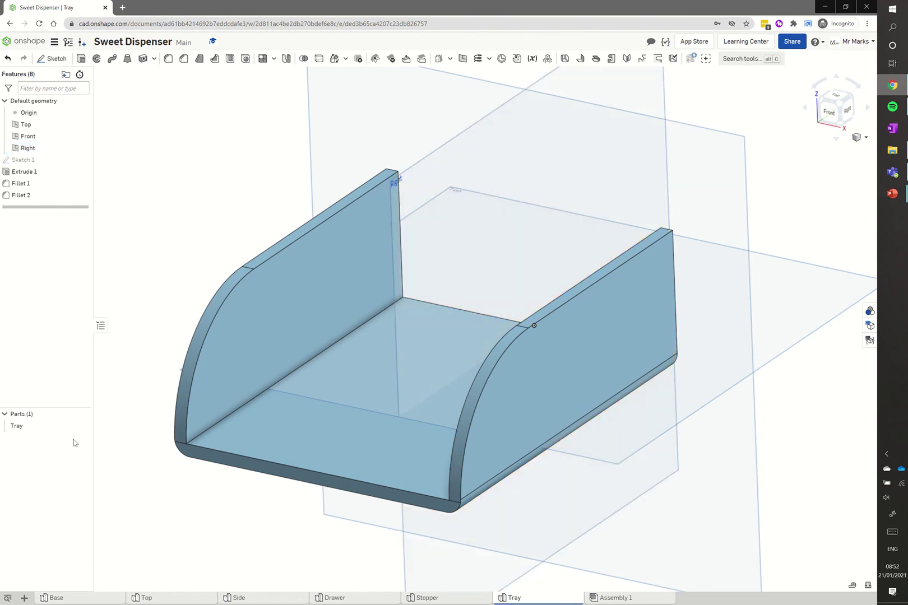
Change the Tray part's appearance to red (FF0000)
right_click(31, 431)
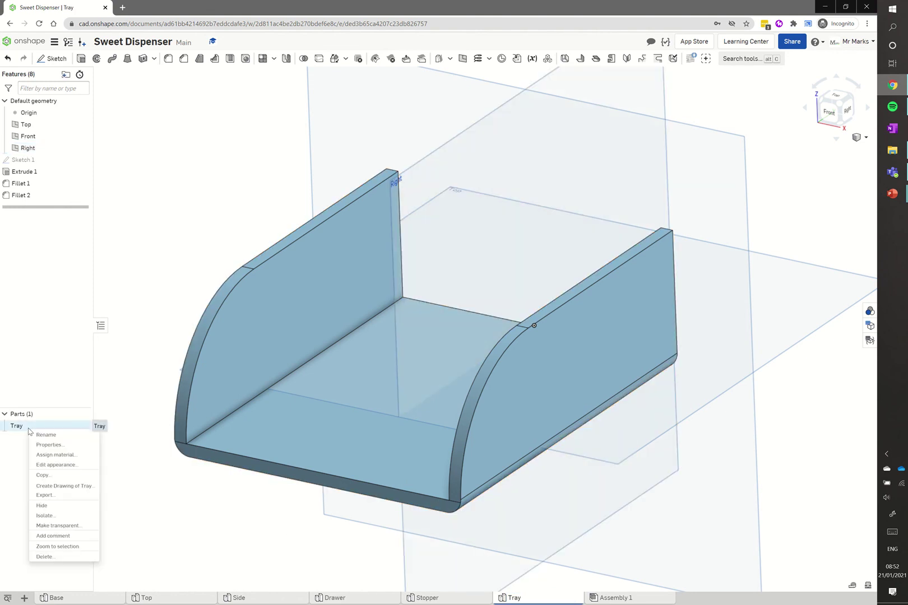
click(58, 465)
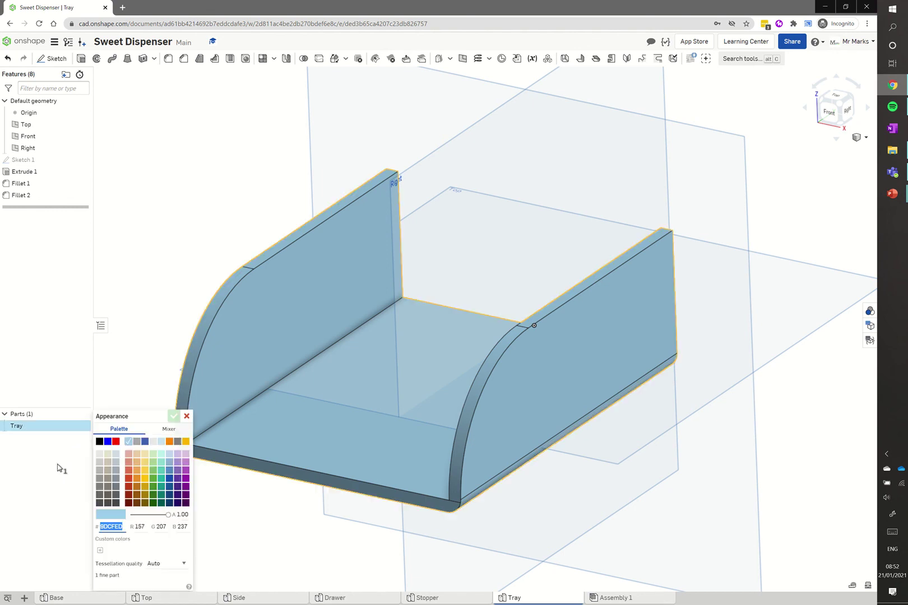
click(116, 444)
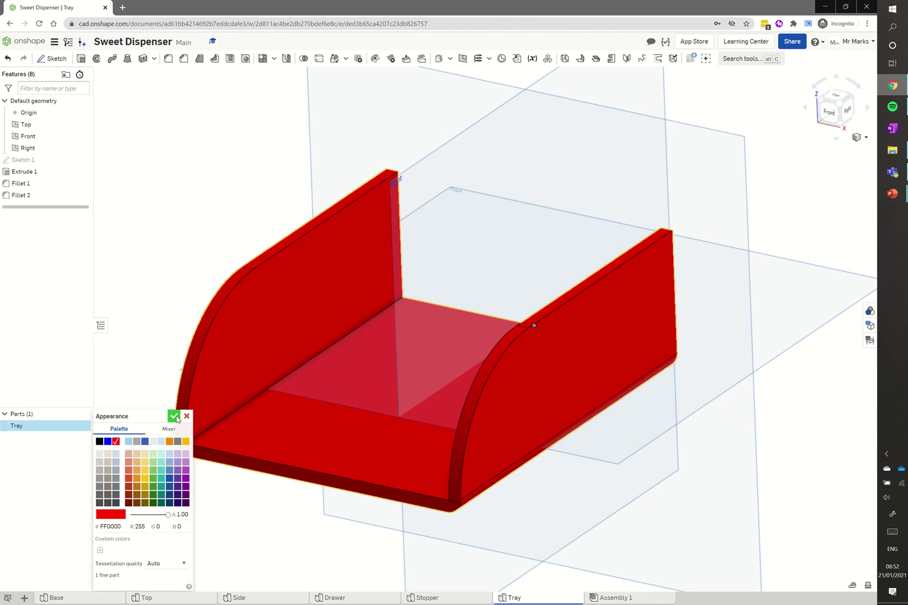
click(174, 416)
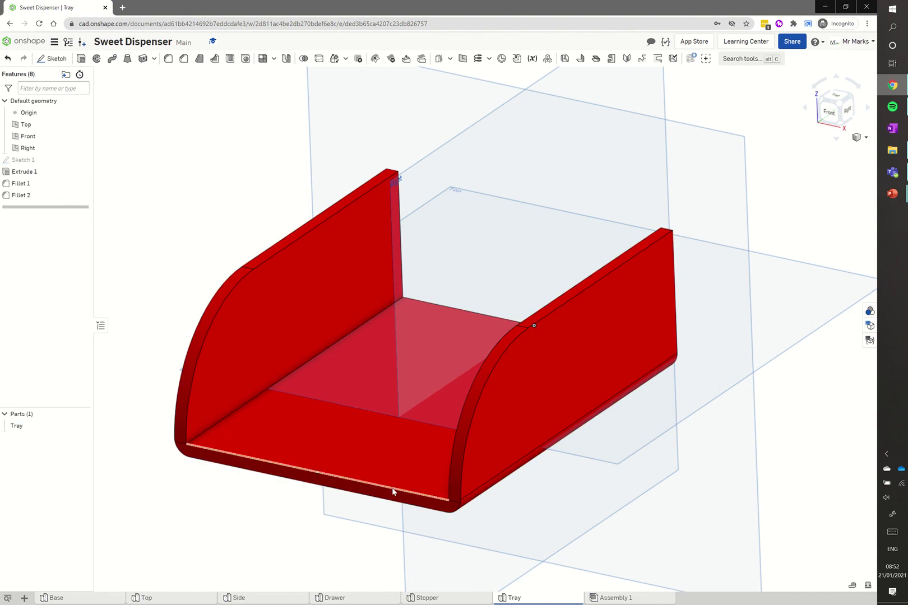
scroll(460, 454, down, 2)
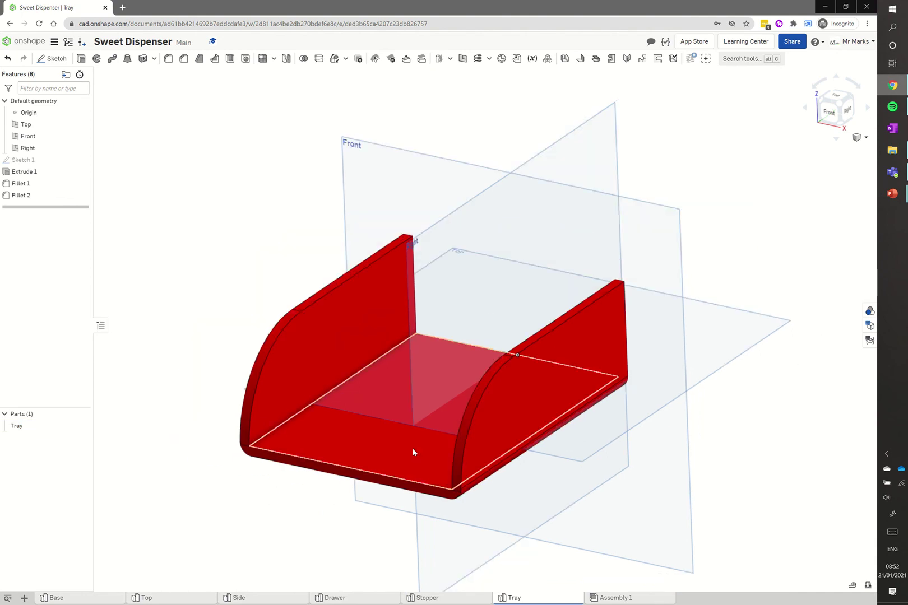